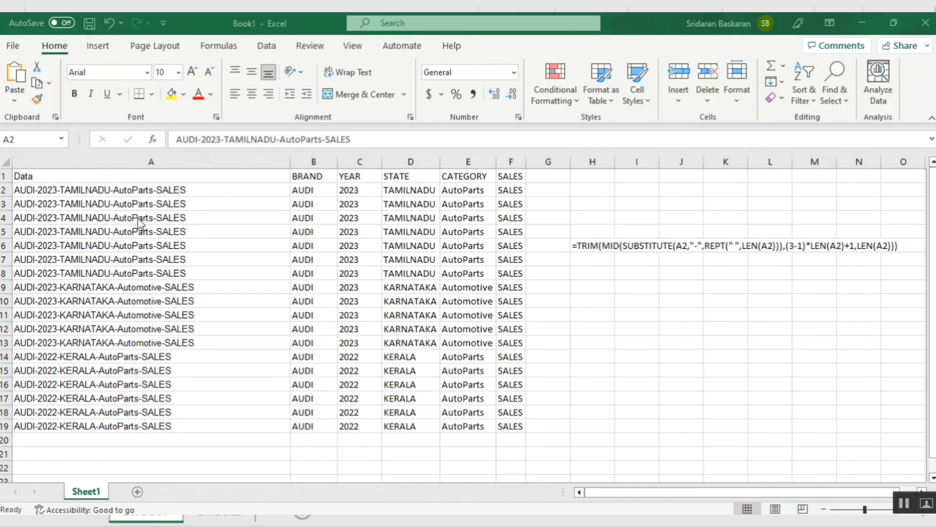
# - Review the codes in column A and the brand and year formulas in B2 and C3
pyautogui.click(154, 189)
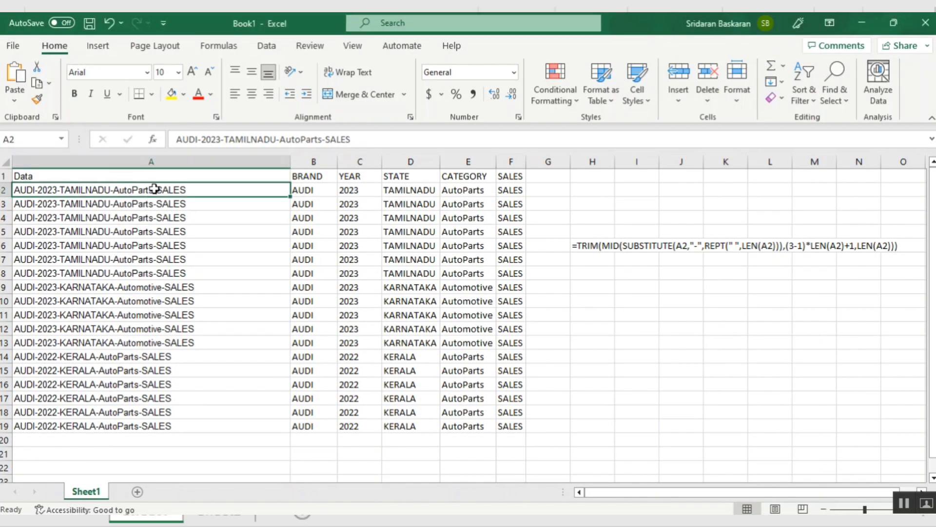
pyautogui.moveTo(154, 189); pyautogui.dragTo(162, 429)
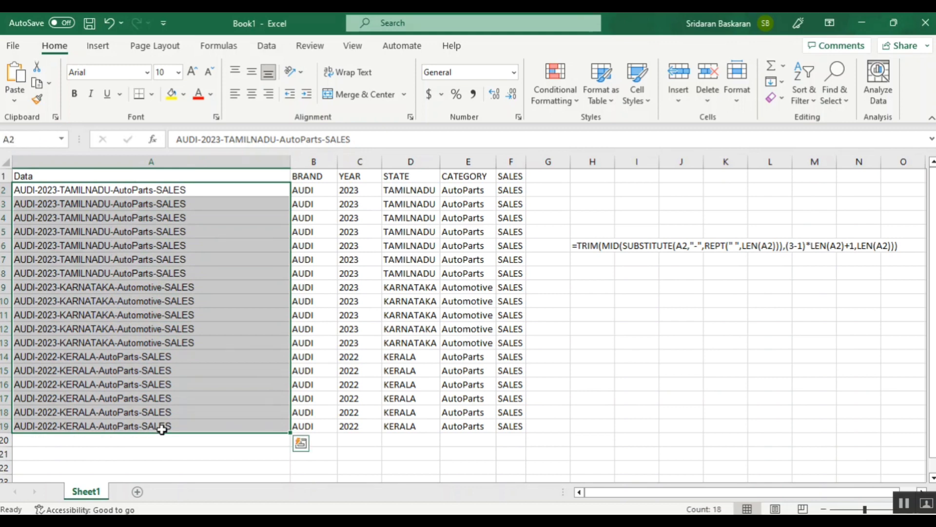
pyautogui.click(317, 190)
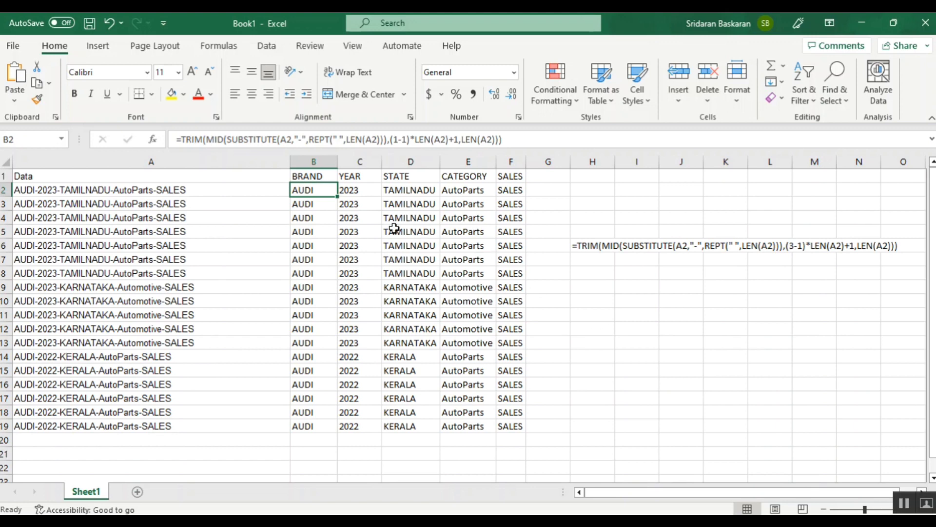
pyautogui.click(351, 203)
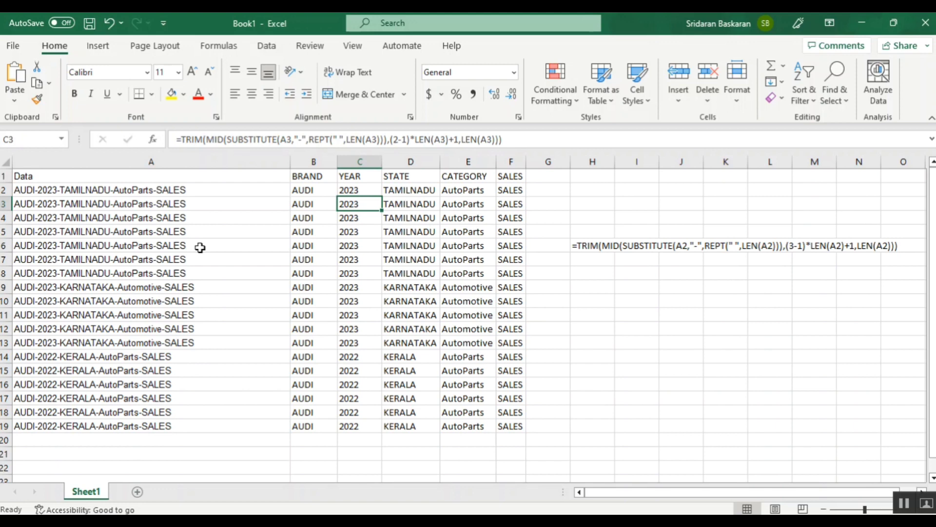
pyautogui.click(76, 178)
pyautogui.click(110, 157)
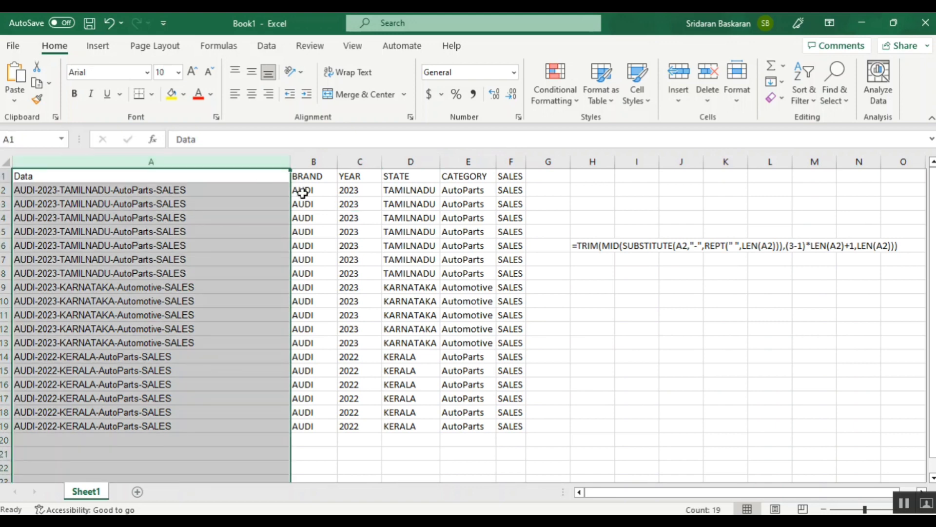
pyautogui.click(328, 202)
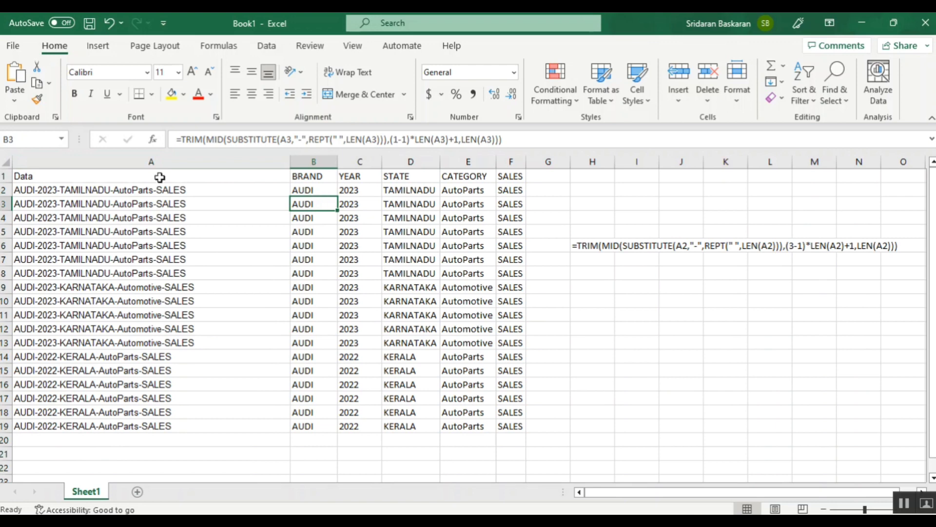
pyautogui.click(88, 162)
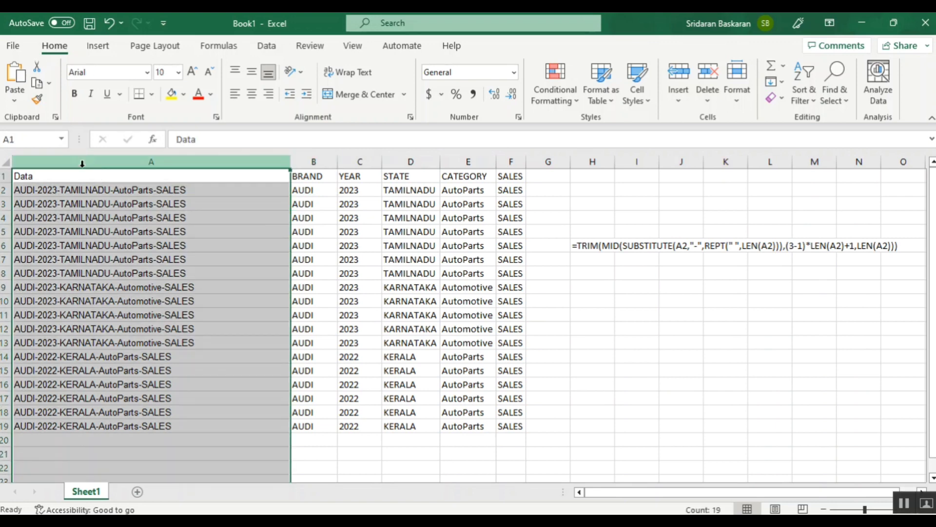
pyautogui.click(33, 189)
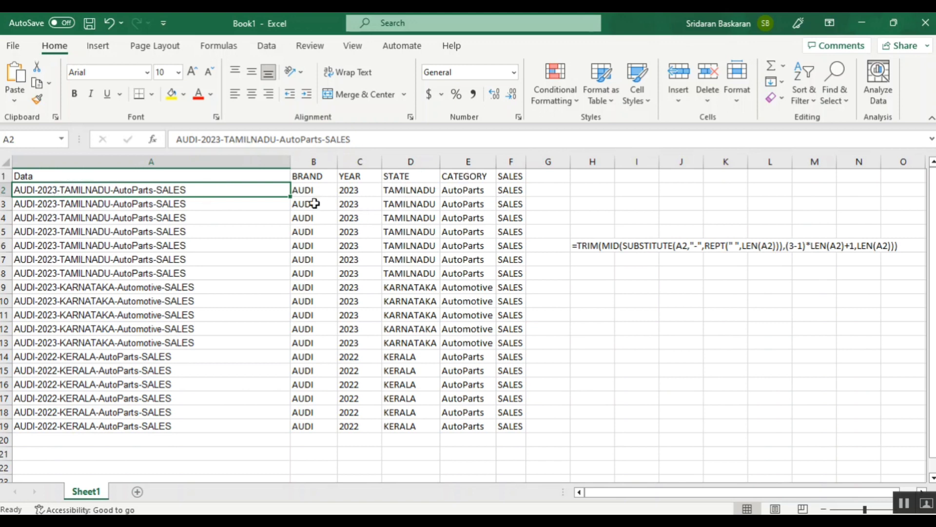
# - Copy the Data header and codes from column A onto a new Sheet2
pyautogui.moveTo(147, 176); pyautogui.dragTo(111, 426)
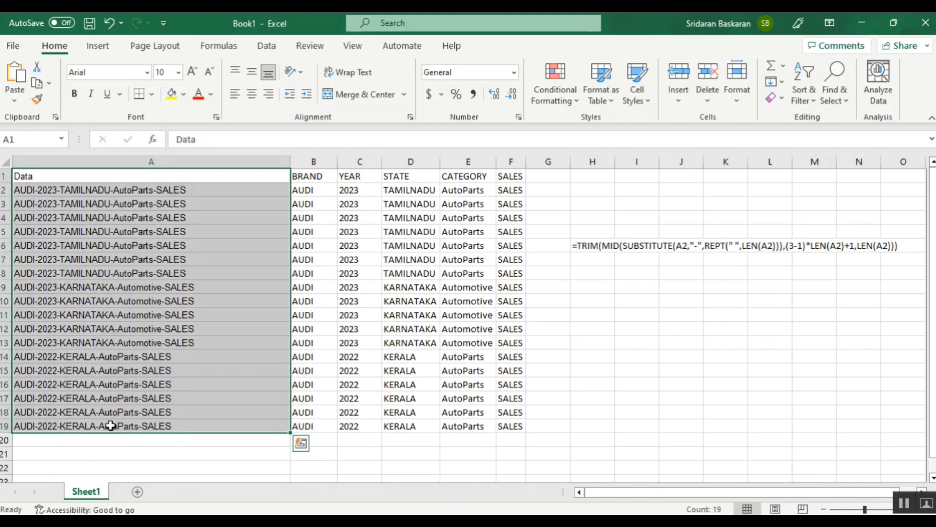
pyautogui.hotkey('ctrl', 'c')
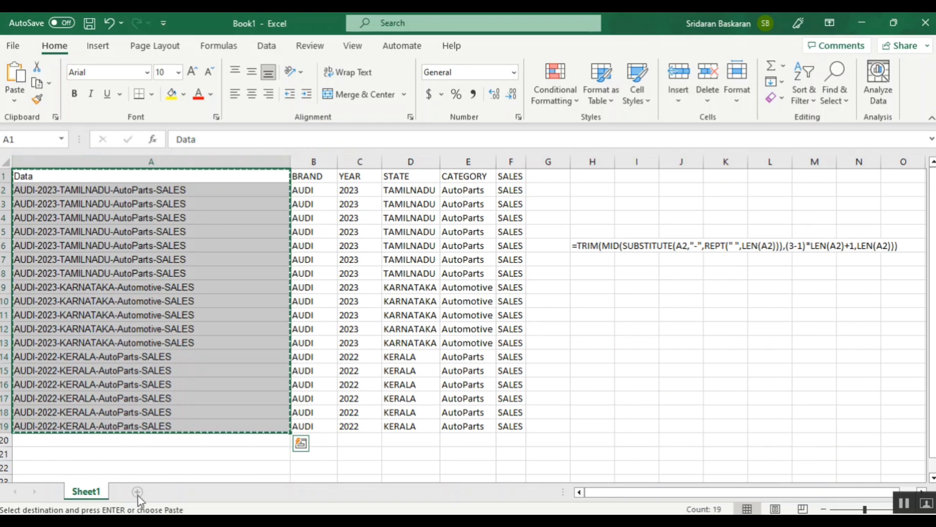
pyautogui.click(138, 492)
pyautogui.hotkey('ctrl', 'v')
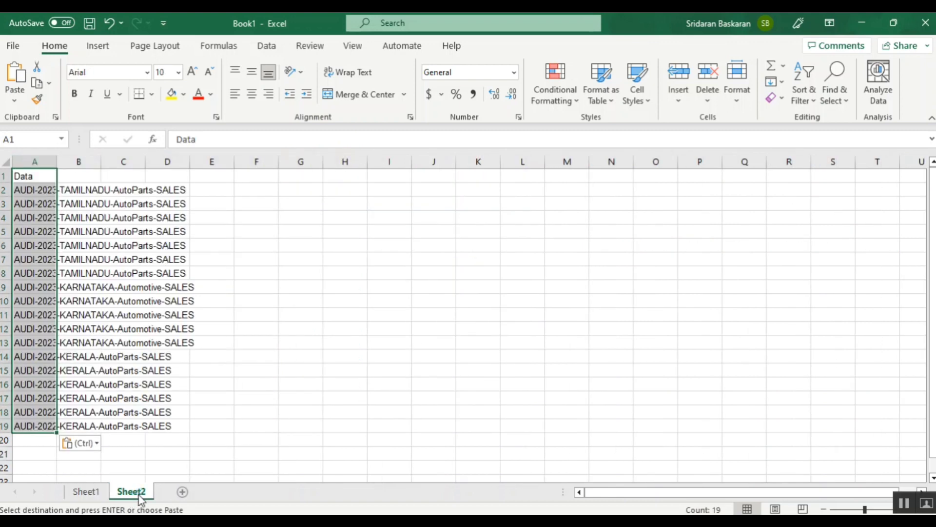
# - Split the pasted codes at '-' with delimited Text to Columns and autofit column B to the years
pyautogui.click(275, 47)
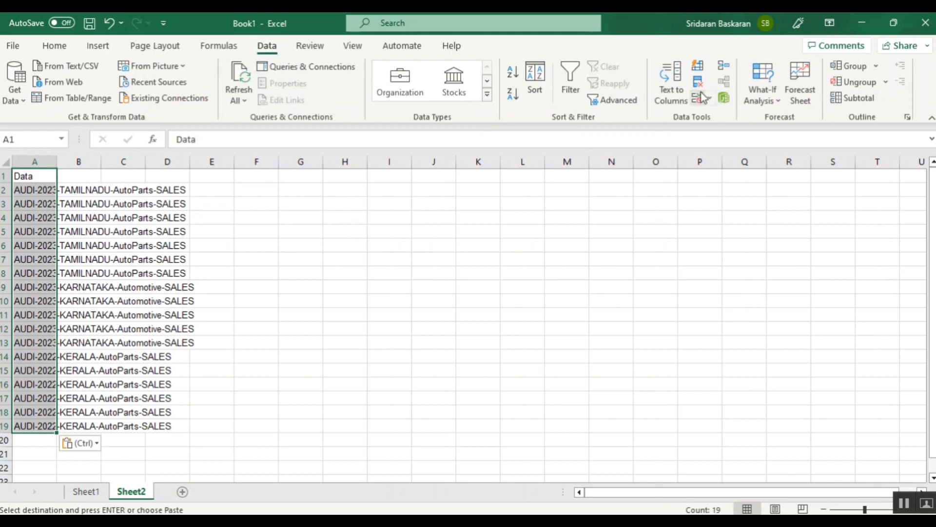
pyautogui.click(673, 82)
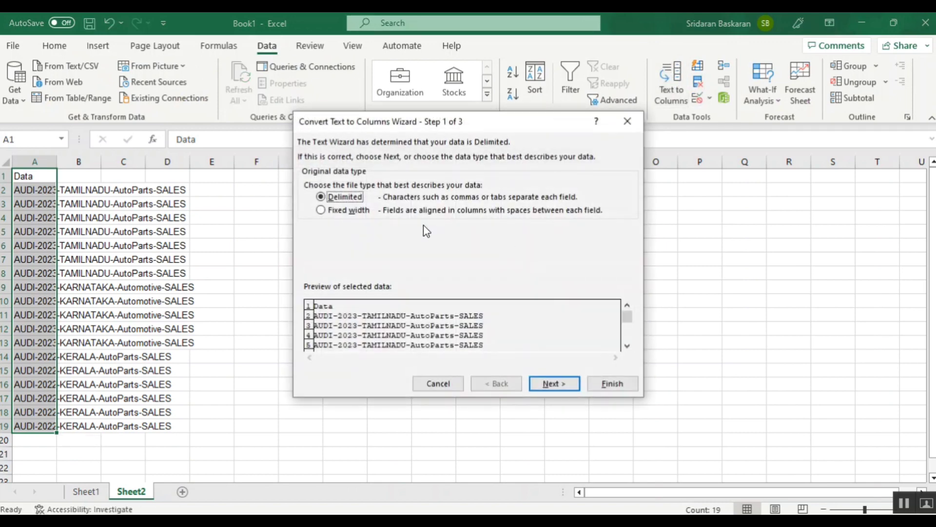
pyautogui.click(554, 384)
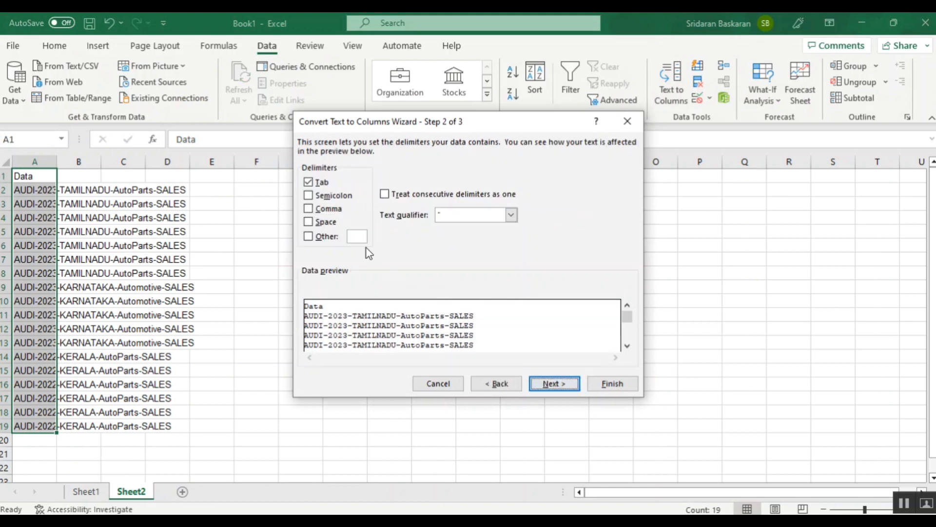
pyautogui.click(309, 236)
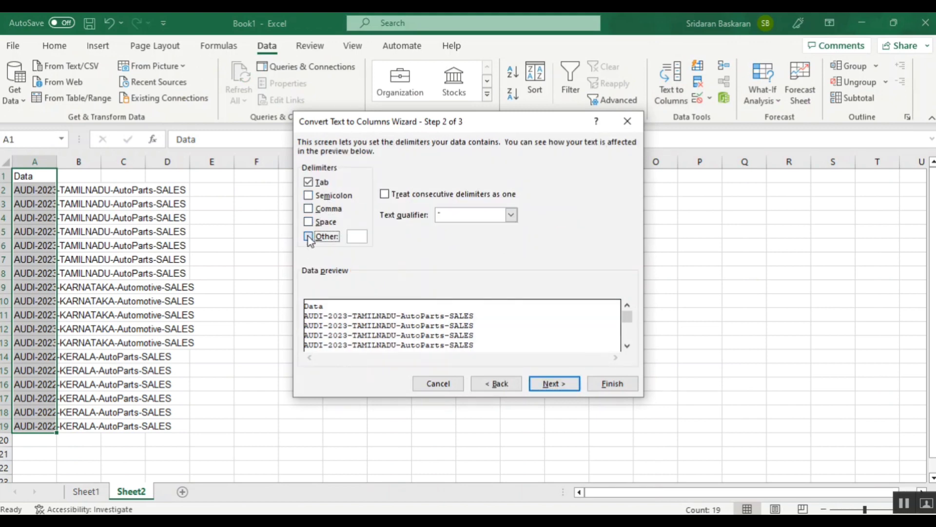
pyautogui.write('-')
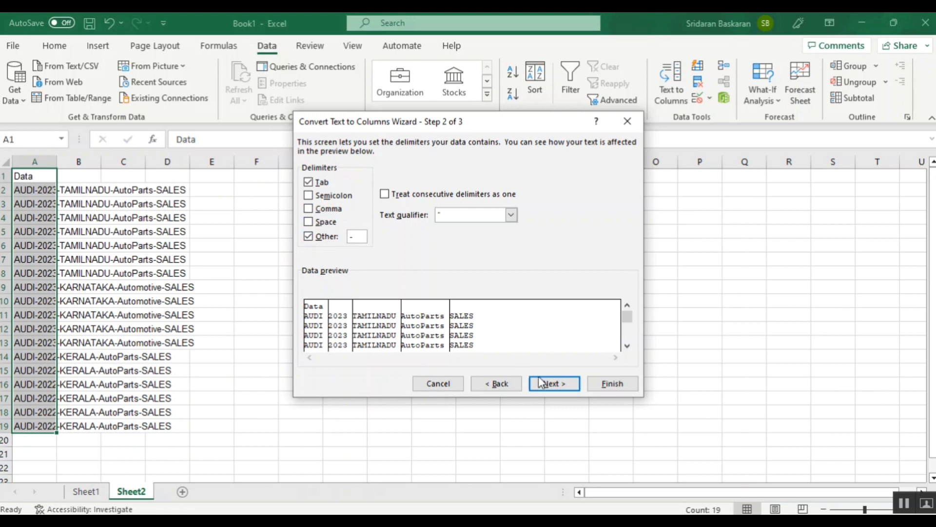
pyautogui.click(607, 386)
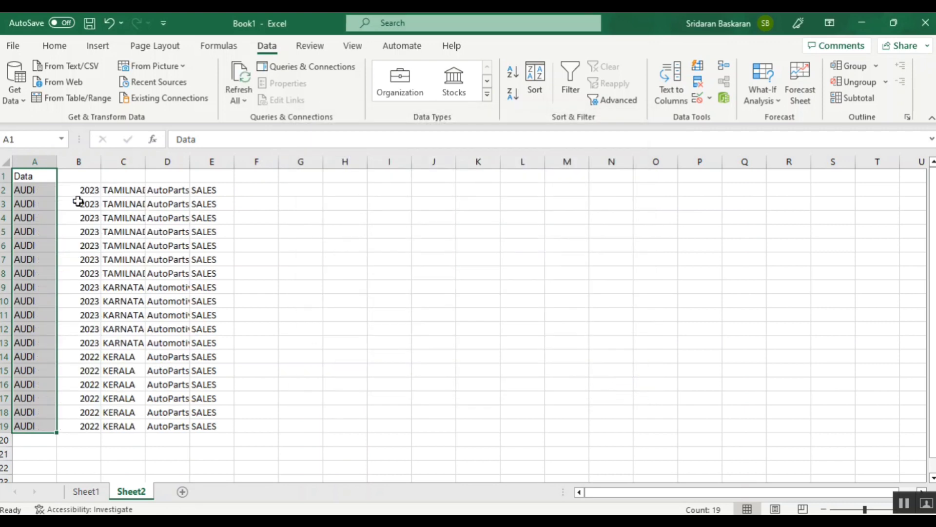
pyautogui.click(75, 202)
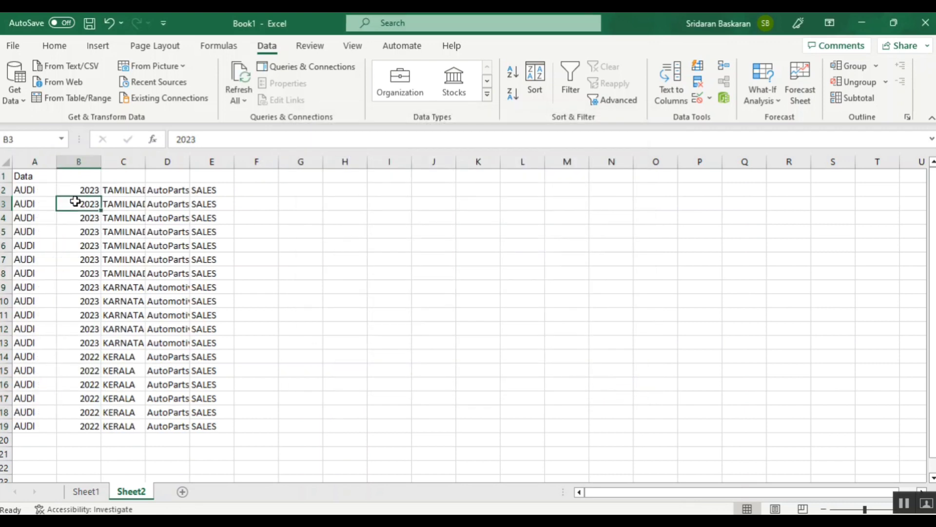
pyautogui.doubleClick(104, 162)
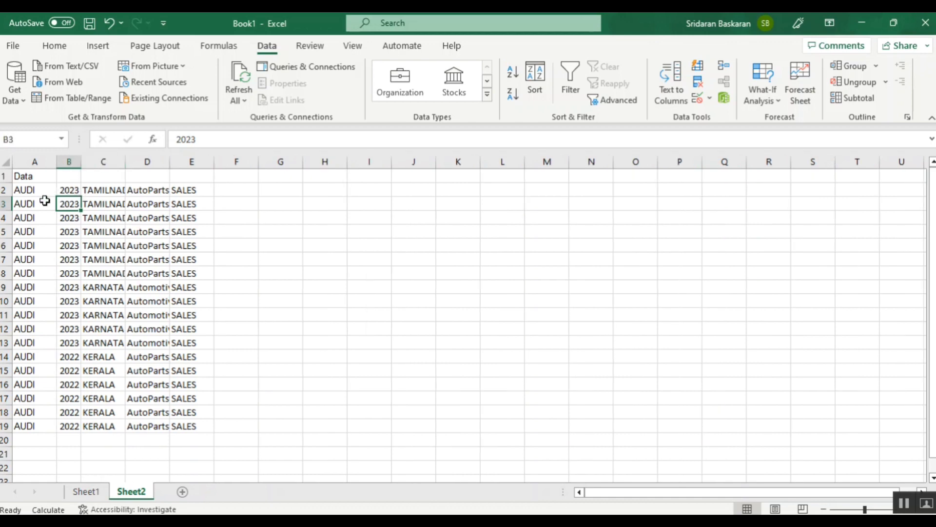
# - Back on Sheet1, review the brand and state formulas down to the last result row 19
pyautogui.click(85, 491)
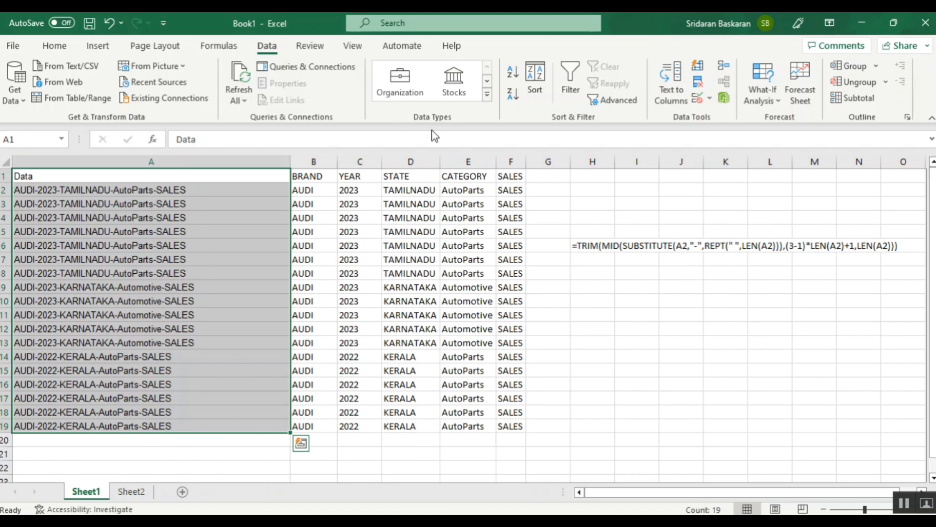
pyautogui.click(319, 192)
pyautogui.click(414, 203)
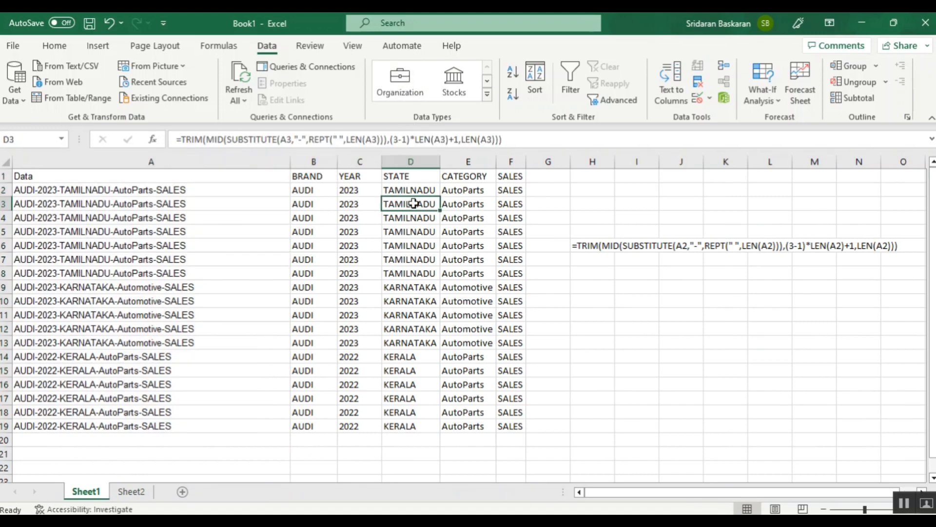
pyautogui.click(320, 428)
pyautogui.moveTo(320, 427); pyautogui.dragTo(510, 462)
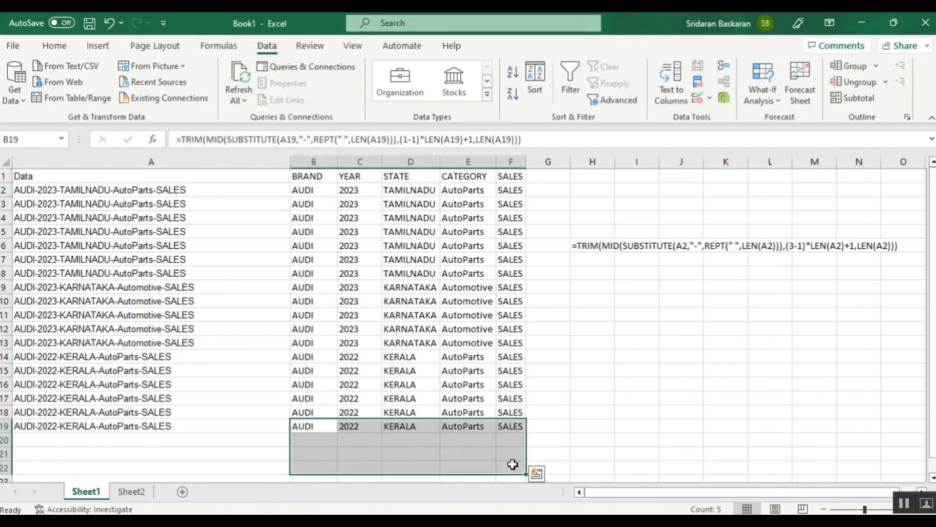
pyautogui.scroll(-7, 483, 355)
pyautogui.scroll(-1, 482, 355)
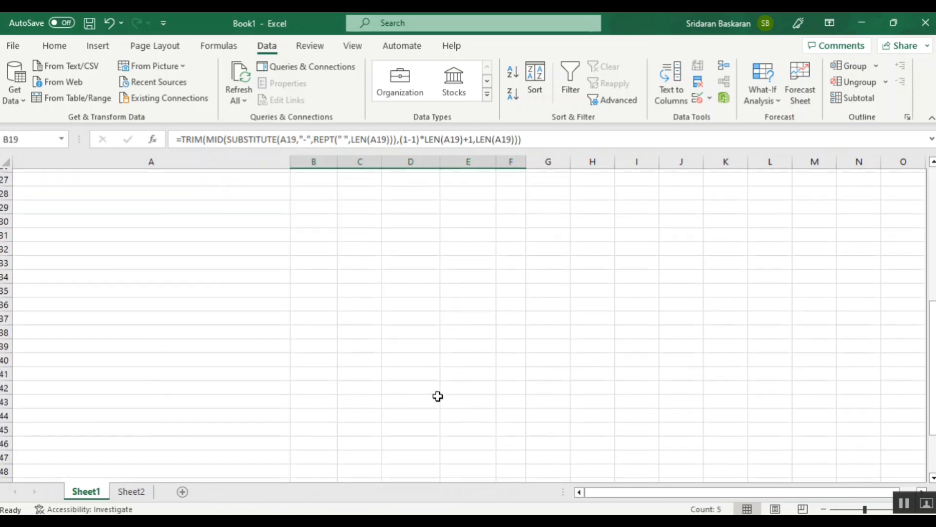
pyautogui.scroll(9, 437, 395)
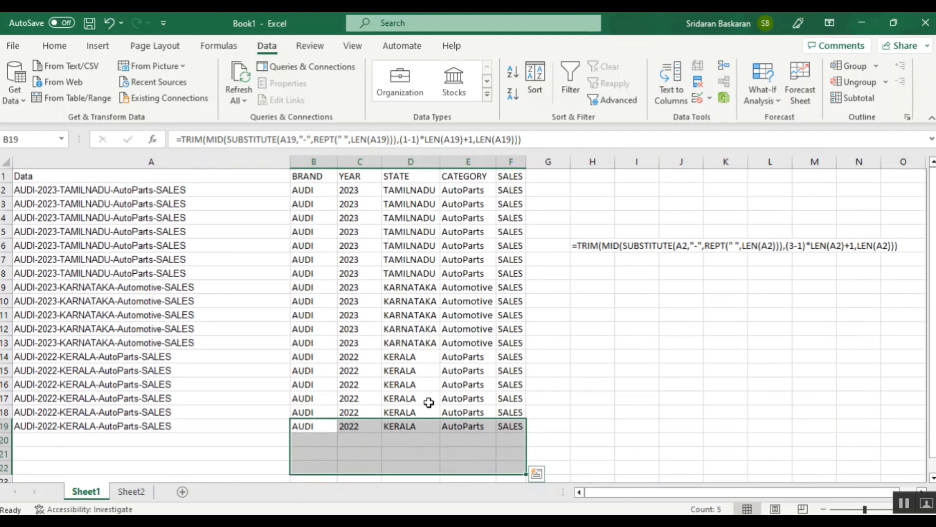
pyautogui.scroll(-1, 440, 372)
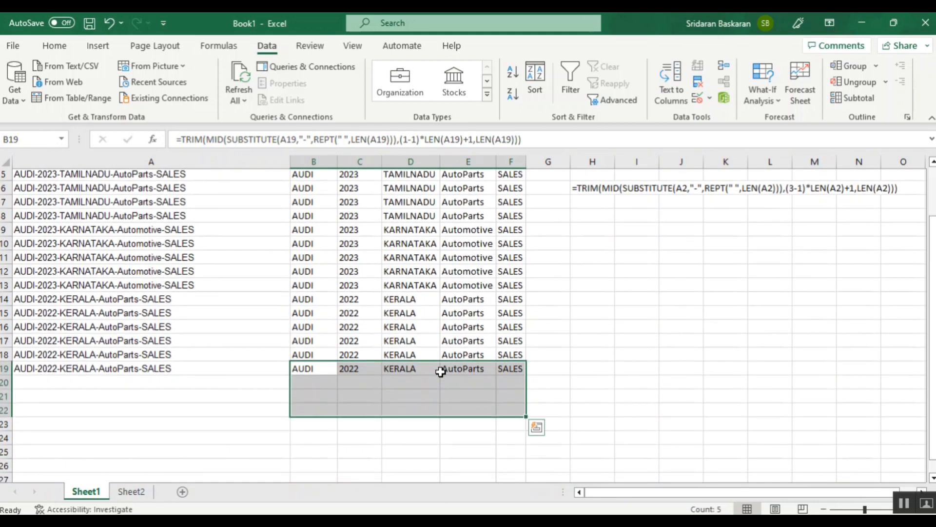
# - Replace KERALA in A19's code with KARANATAKA
pyautogui.click(92, 366)
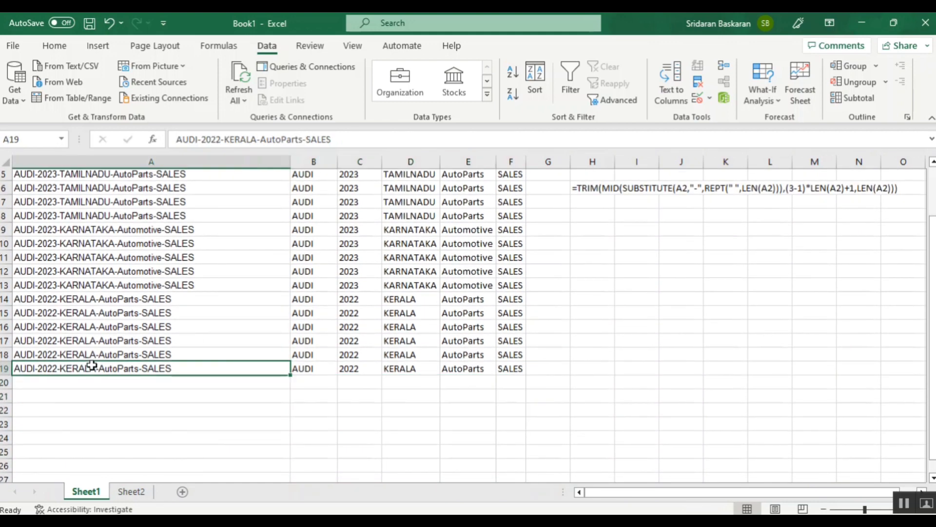
pyautogui.doubleClick(240, 141)
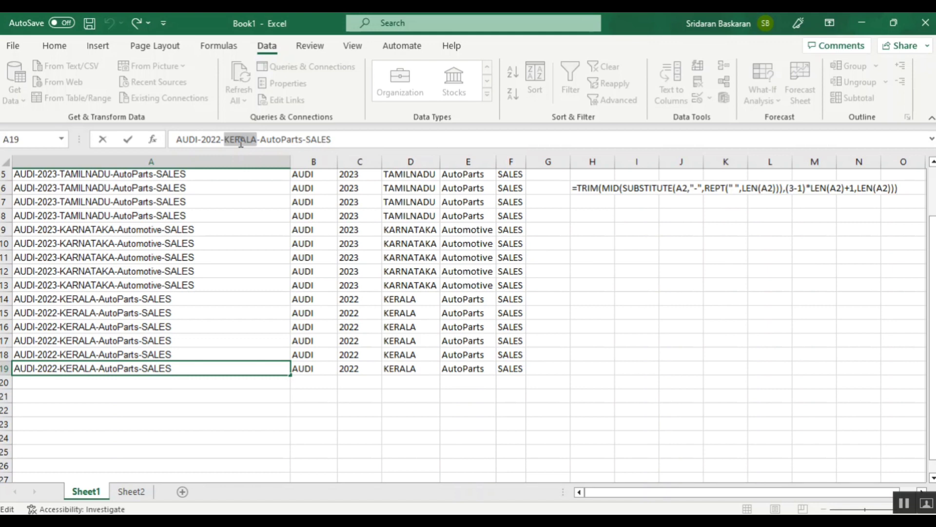
pyautogui.write('KARANA')
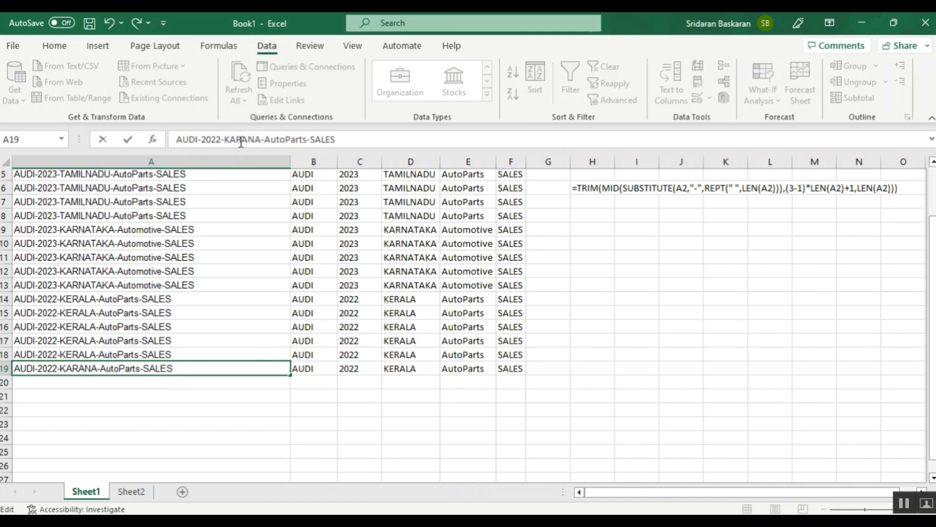
pyautogui.write('KA')
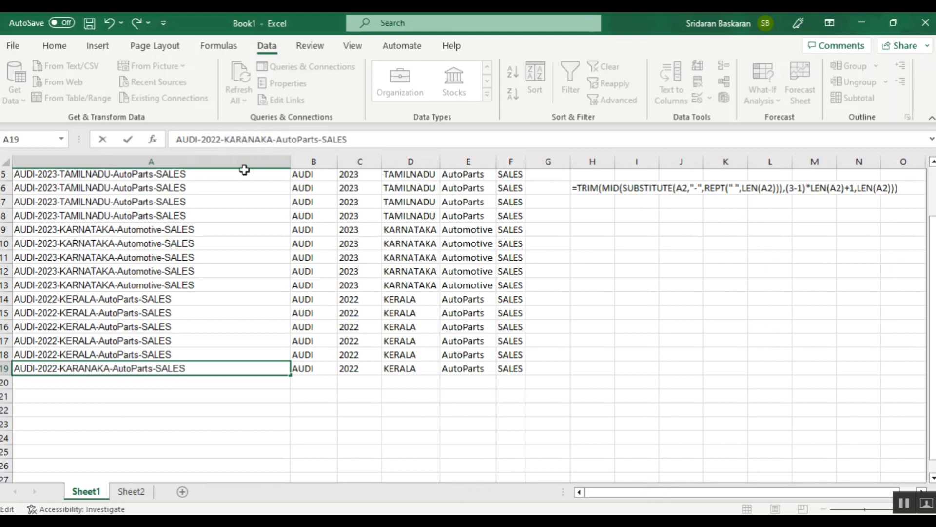
pyautogui.press('BackSpace')
pyautogui.press('BackSpace')
pyautogui.write('TAKA')
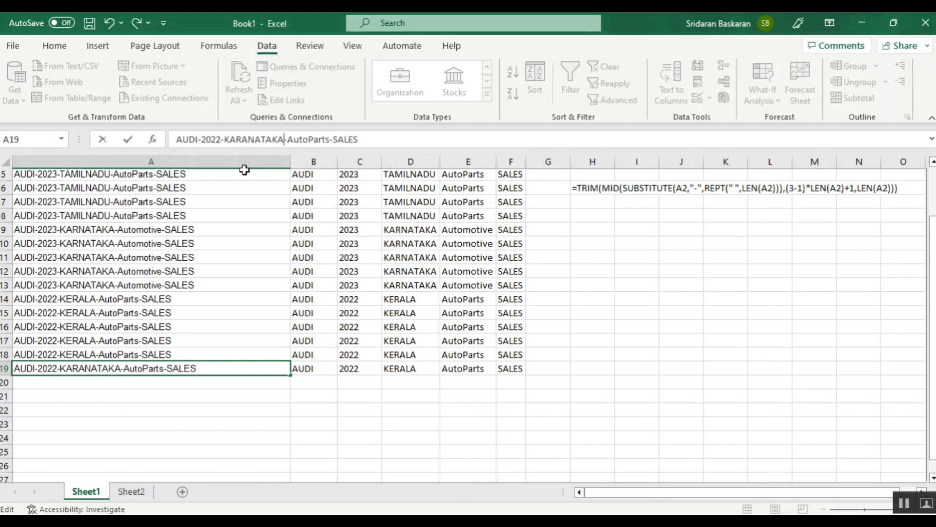
# - Confirm D19 returns KARANATAKA and expand the formula bar to show long formulas
pyautogui.click(399, 369)
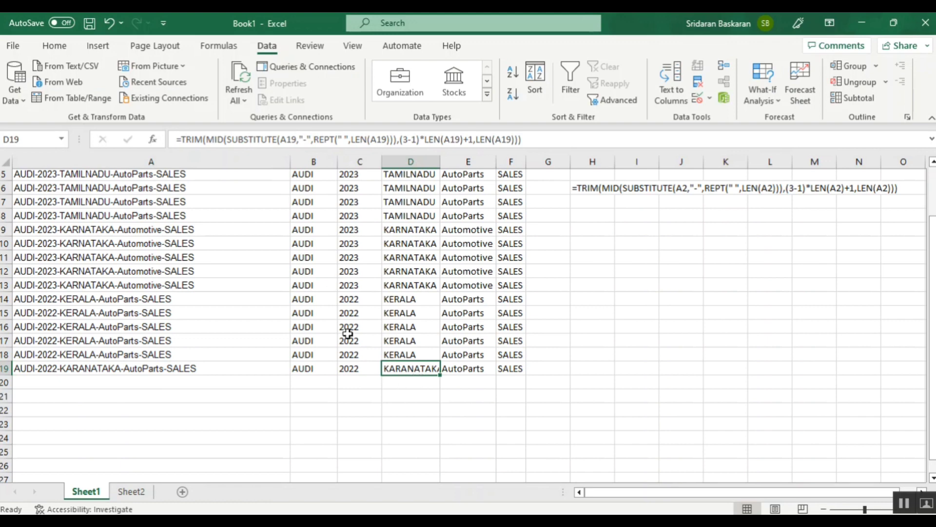
pyautogui.scroll(2, 448, 299)
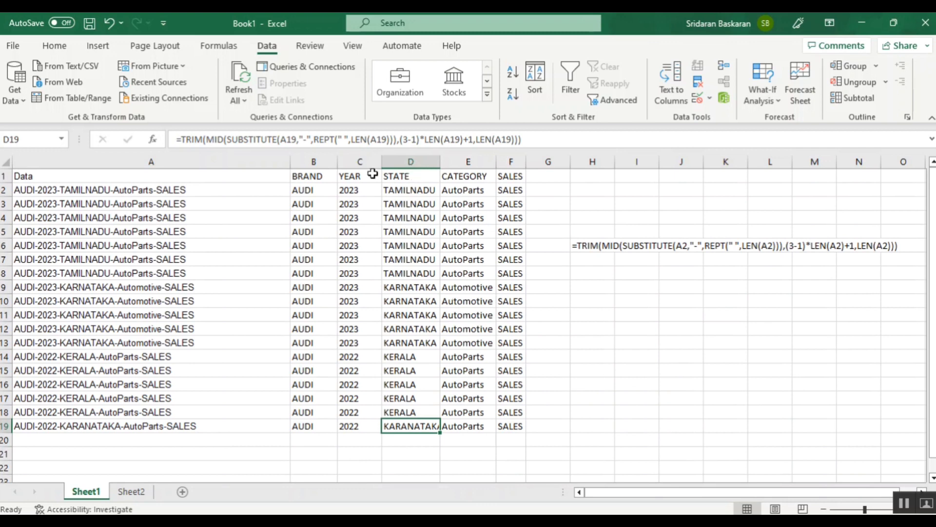
pyautogui.moveTo(313, 154); pyautogui.dragTo(312, 181)
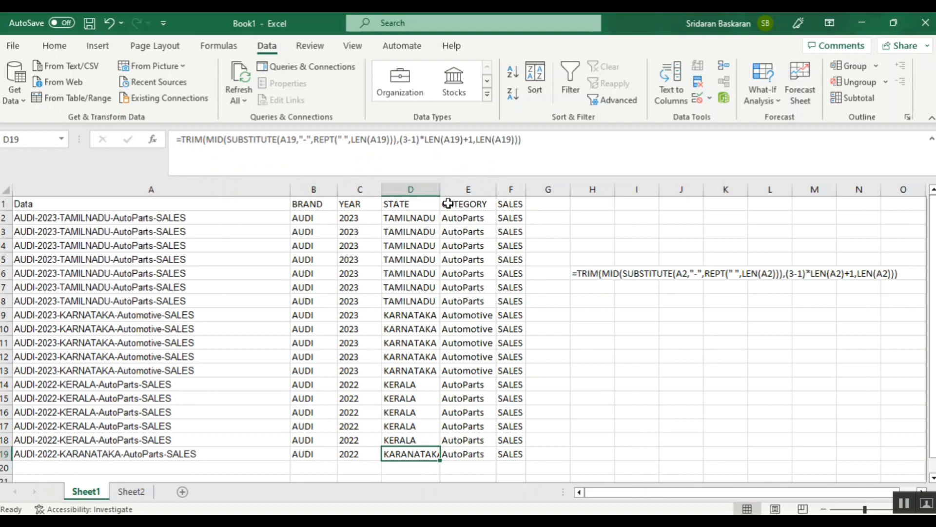
pyautogui.scroll(-4, 568, 304)
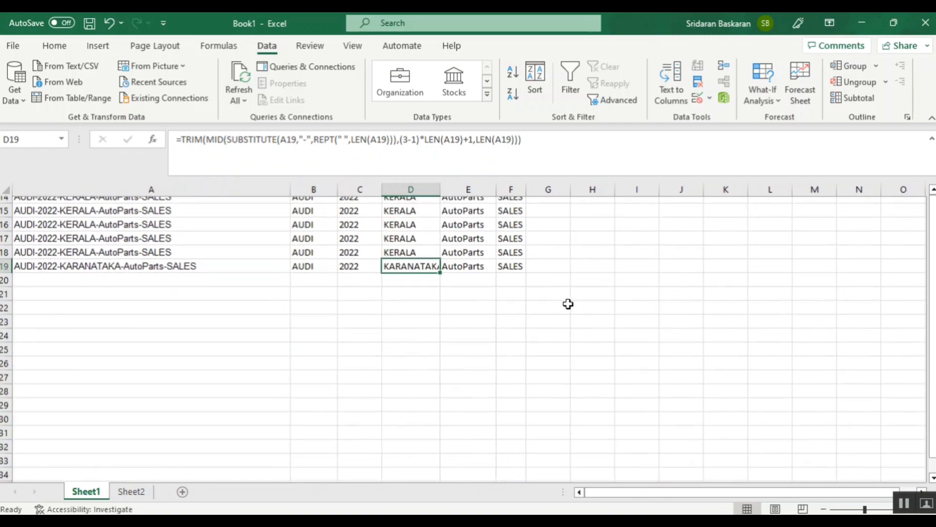
pyautogui.scroll(5, 568, 303)
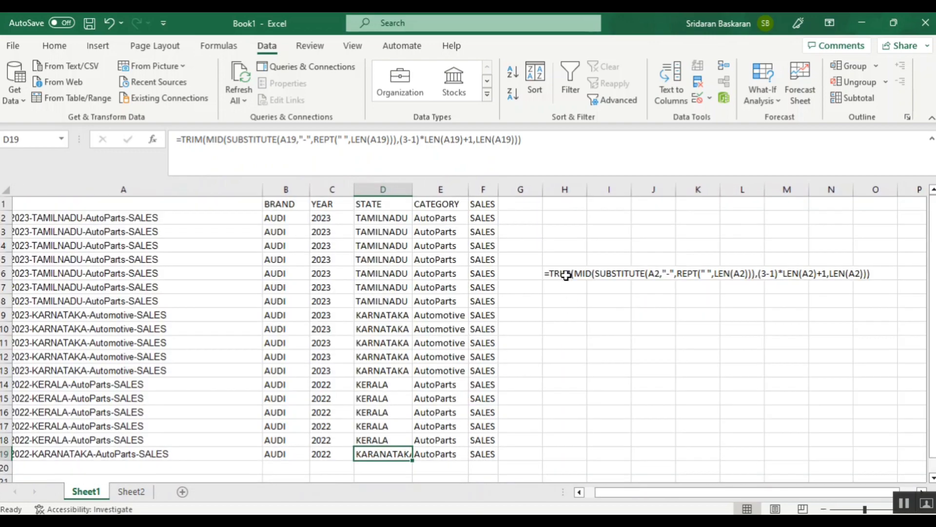
pyautogui.moveTo(503, 245); pyautogui.dragTo(493, 286)
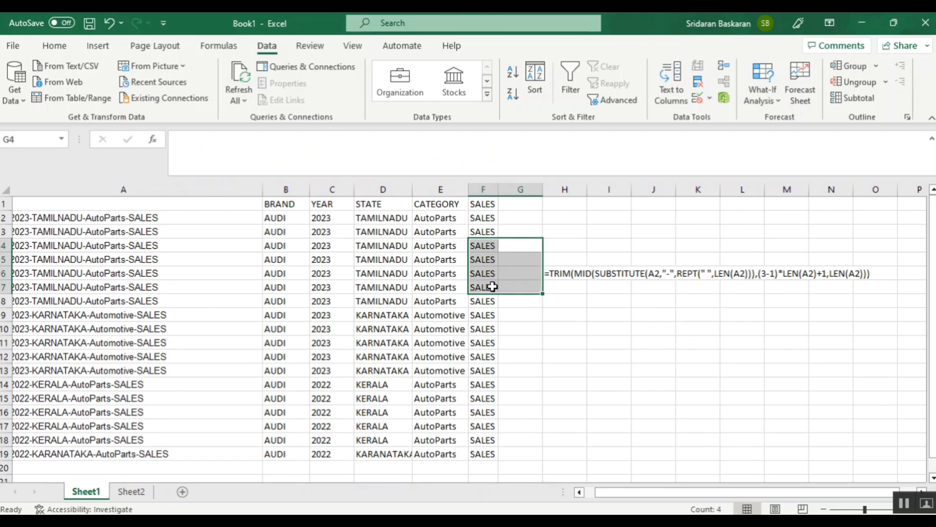
# - Copy the BRAND through SALES headers from B1:F1 to start at H1
pyautogui.click(556, 219)
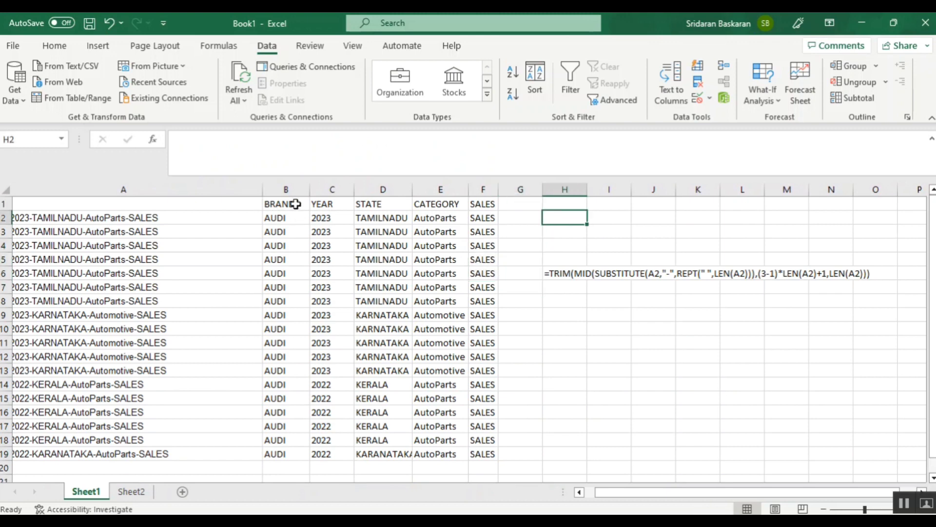
pyautogui.moveTo(295, 203); pyautogui.dragTo(478, 204)
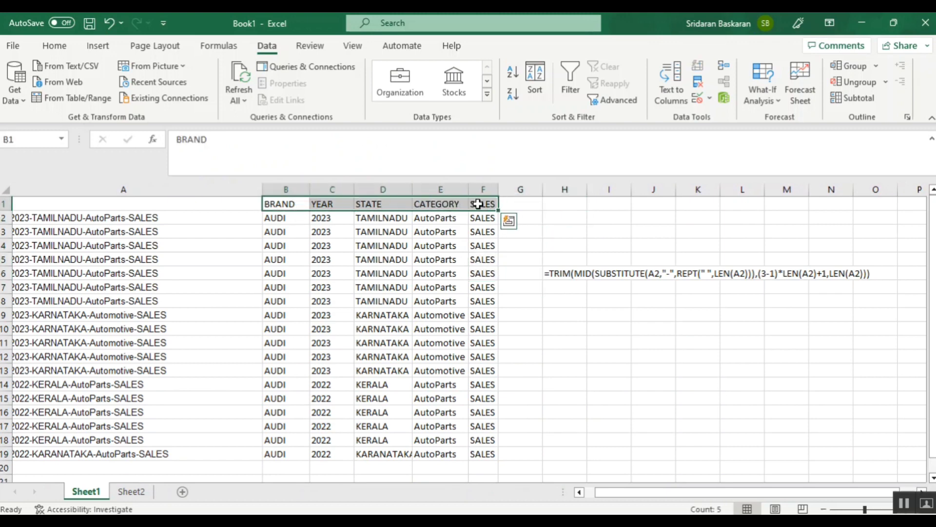
pyautogui.hotkey('ctrl', 'c')
pyautogui.click(551, 203)
pyautogui.hotkey('ctrl', 'v')
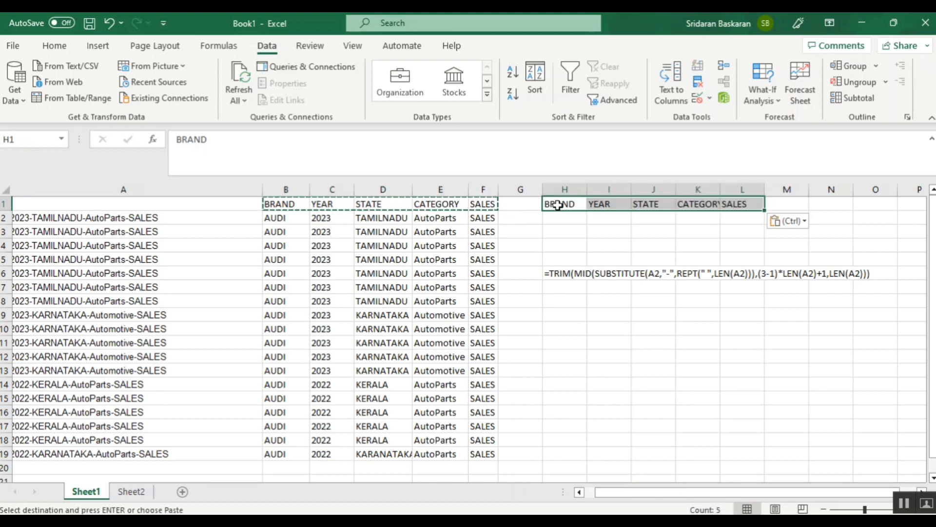
pyautogui.click(562, 220)
pyautogui.press('Escape')
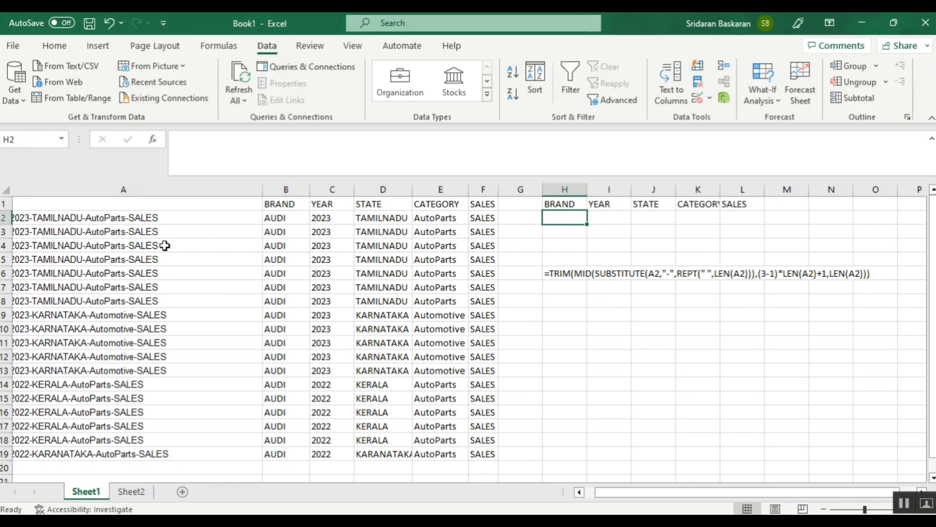
pyautogui.click(61, 217)
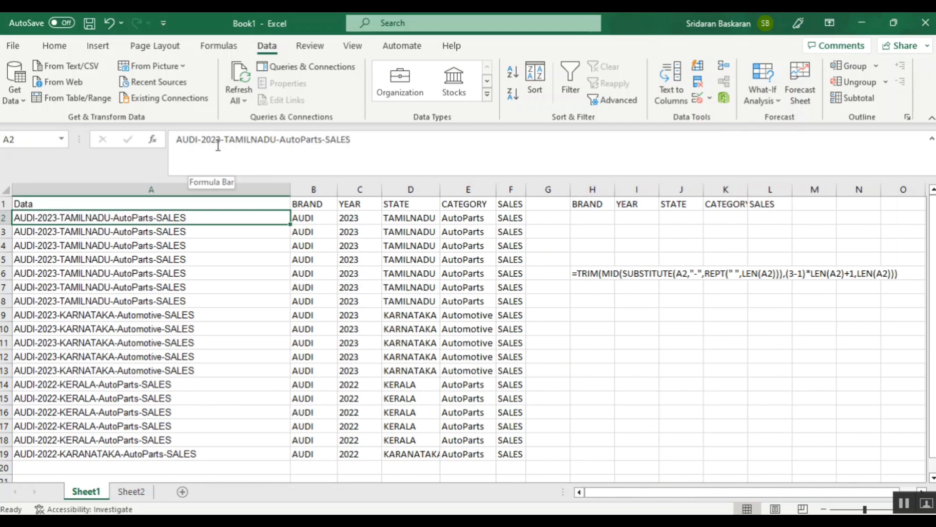
# - Enter =SUBSTITUTE(A2,"-"," ") in H2 to turn A2's hyphens into spaces
pyautogui.click(594, 213)
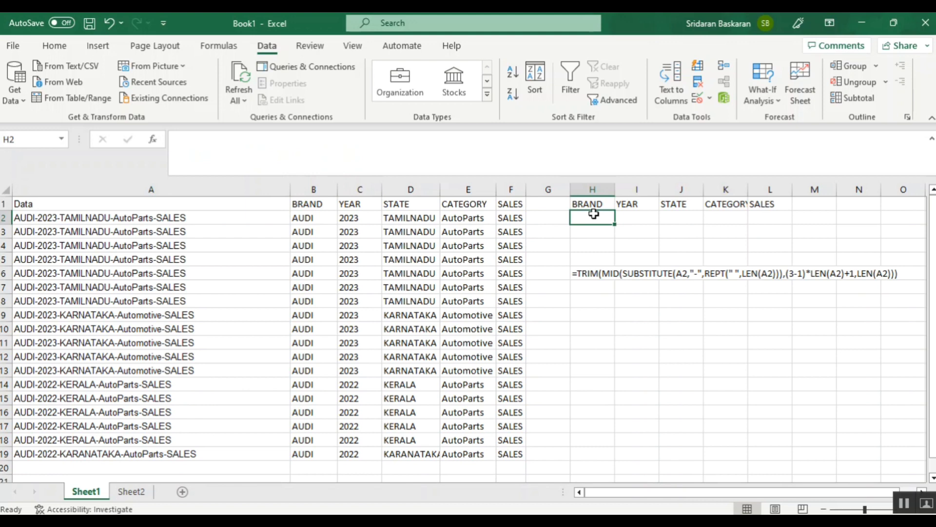
pyautogui.write('=')
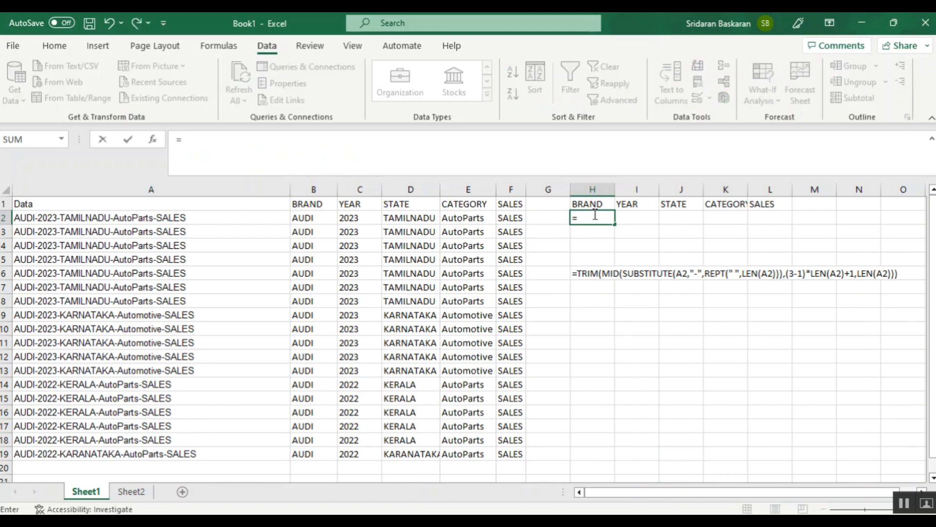
pyautogui.write('su')
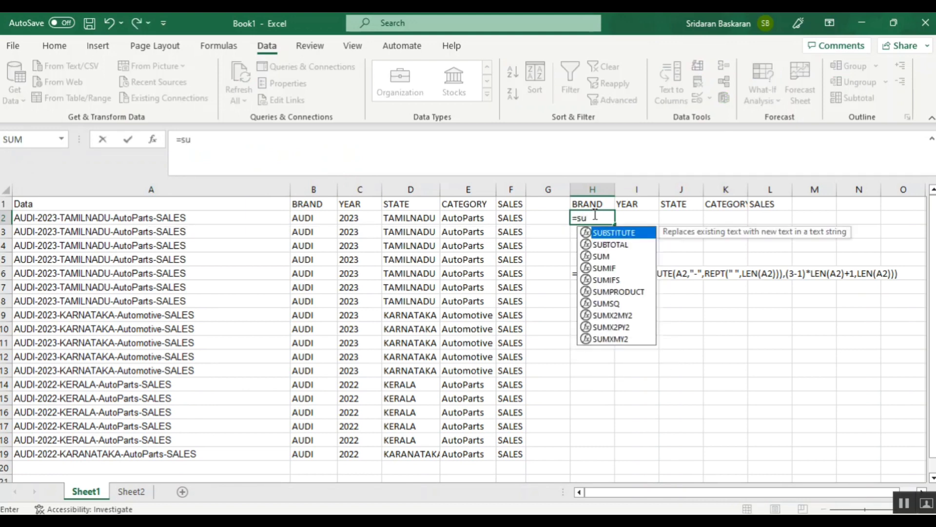
pyautogui.press('Tab')
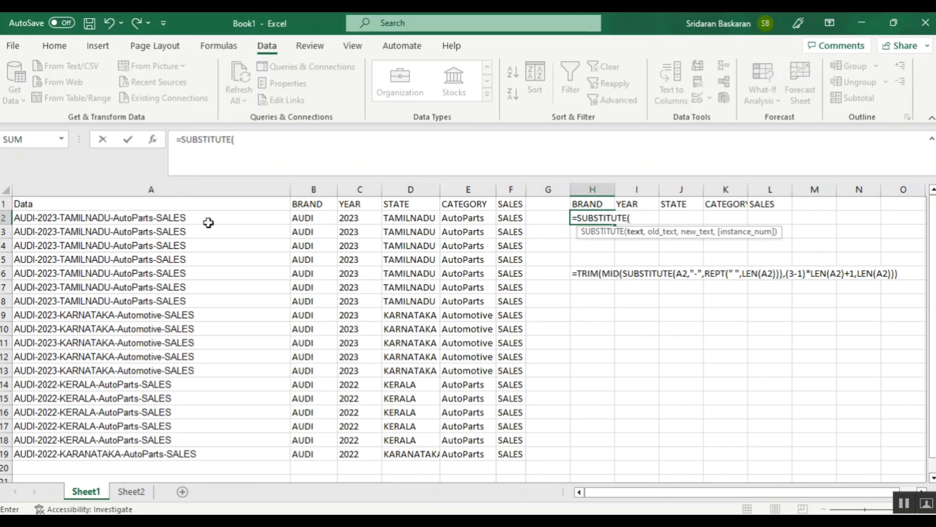
pyautogui.click(148, 217)
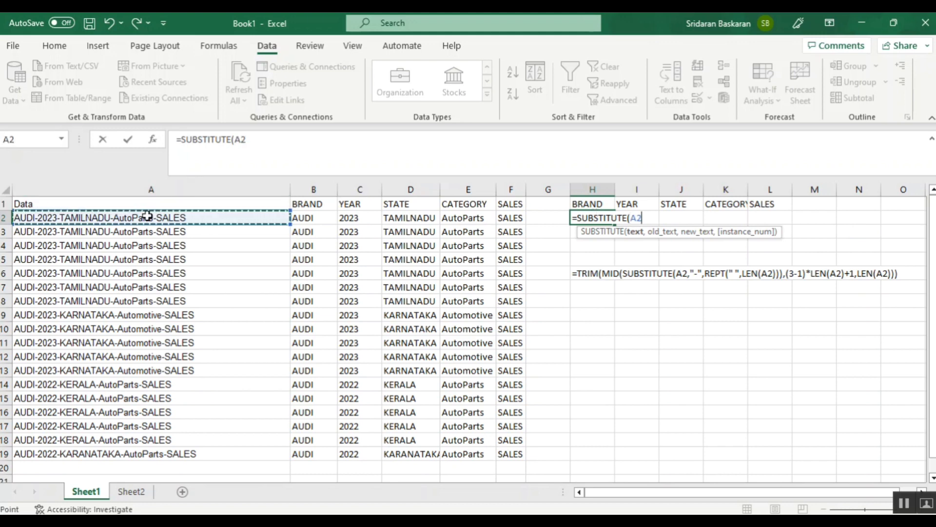
pyautogui.write(',"')
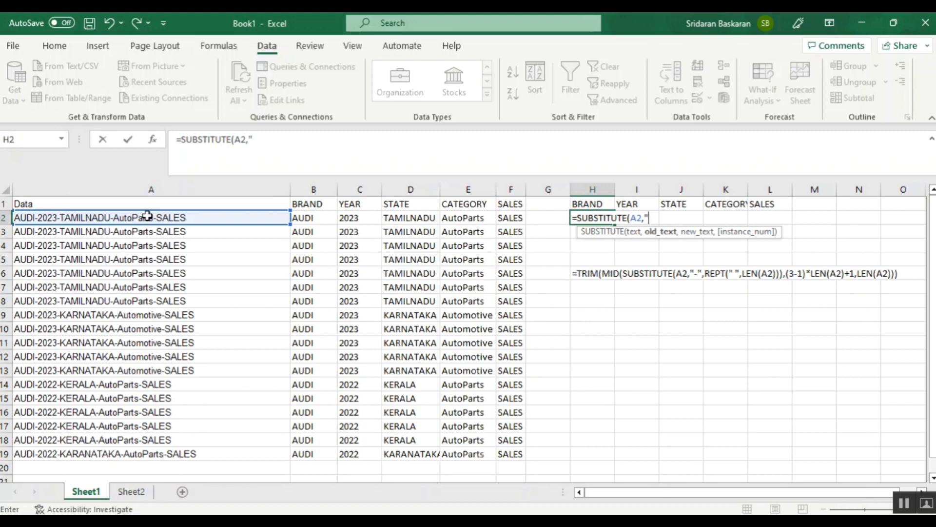
pyautogui.write('-"')
pyautogui.write(',')
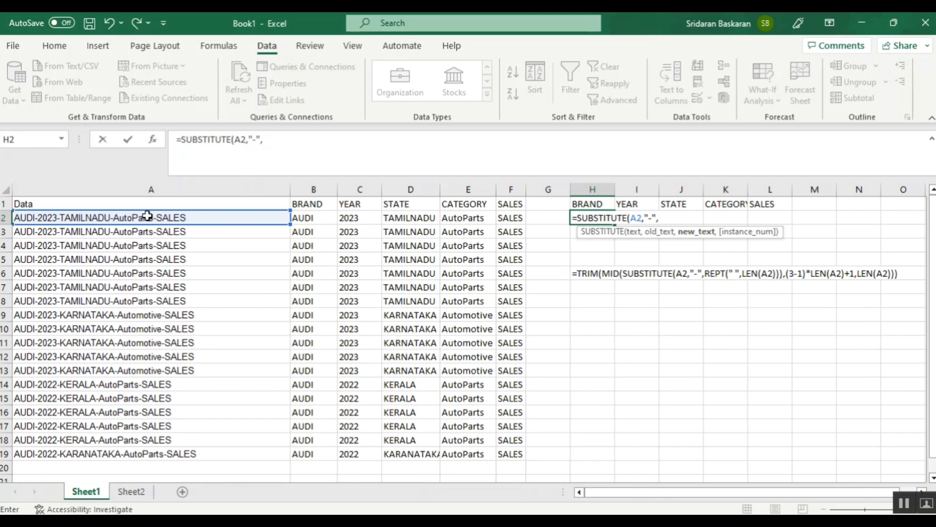
pyautogui.write('" "')
pyautogui.write(')')
pyautogui.press('Return')
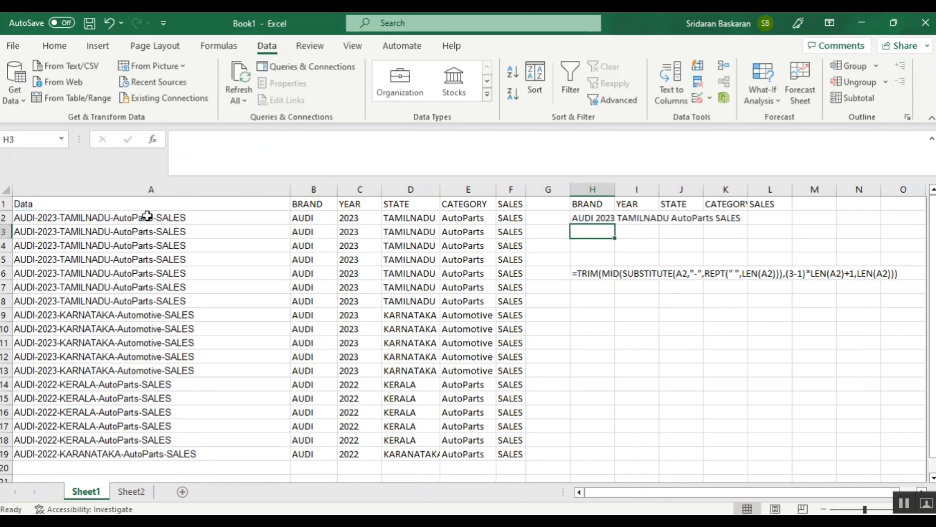
# - Compare H2's formula with A2 and highlight its " " replacement argument
pyautogui.click(578, 217)
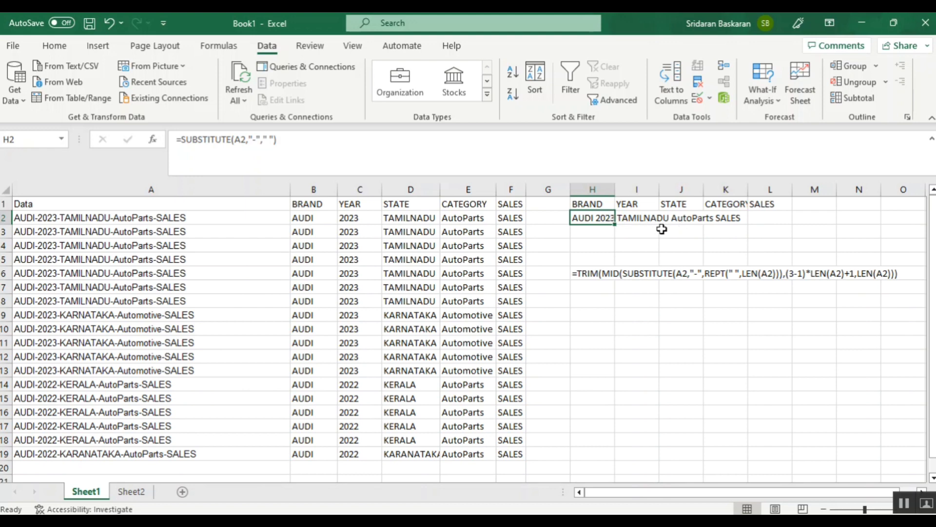
pyautogui.click(195, 215)
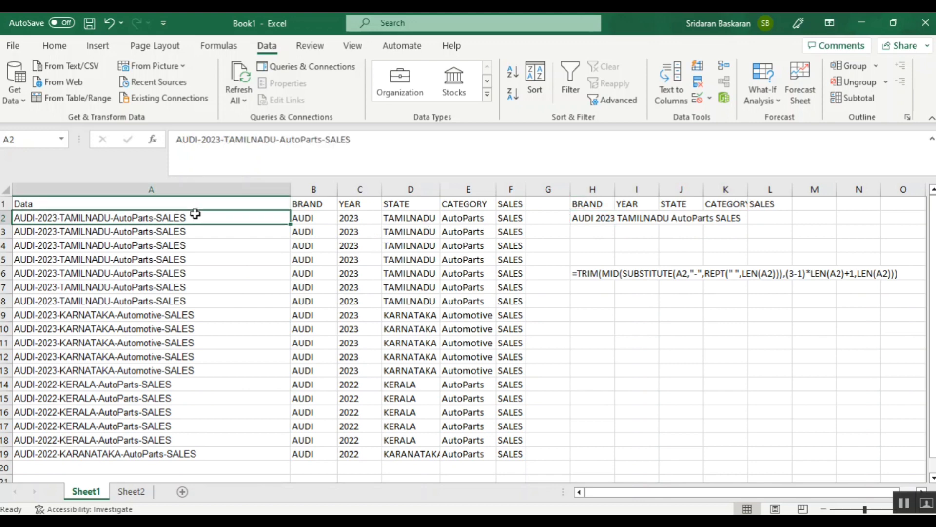
pyautogui.click(599, 216)
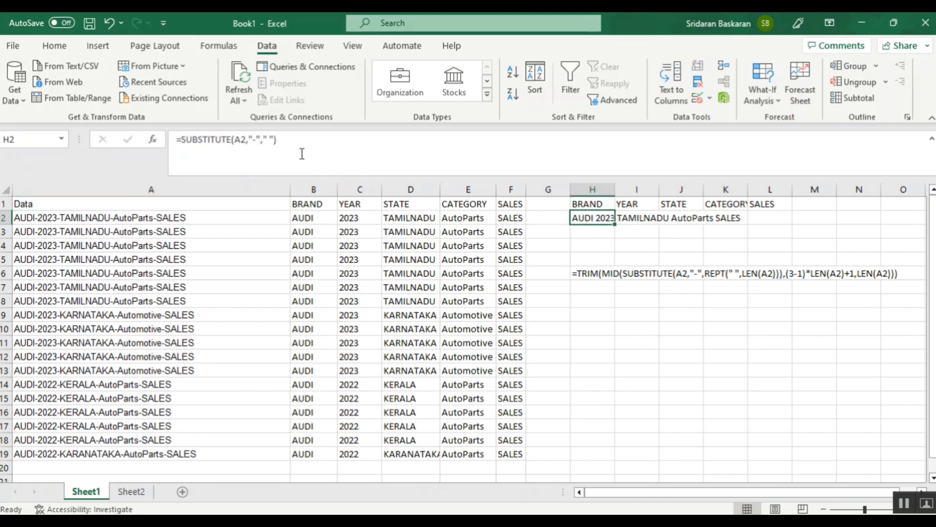
pyautogui.moveTo(264, 139); pyautogui.dragTo(274, 139)
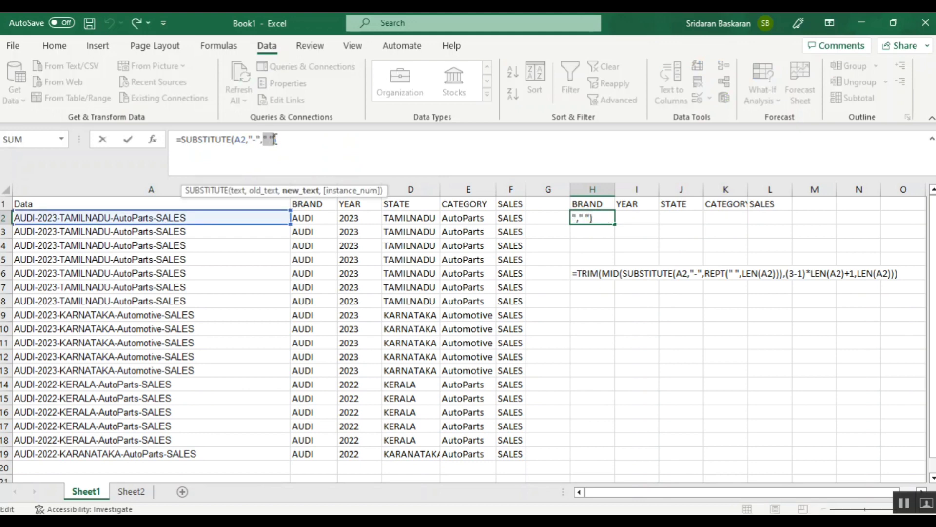
# - Replace the space argument in H2's SUBSTITUTE with a REPT function
pyautogui.press('BackSpace')
pyautogui.write('re')
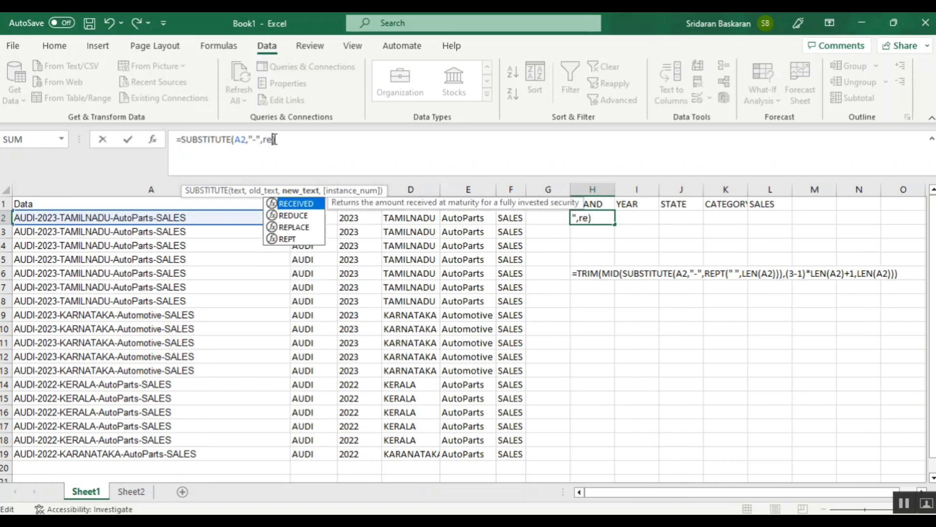
pyautogui.press('BackSpace')
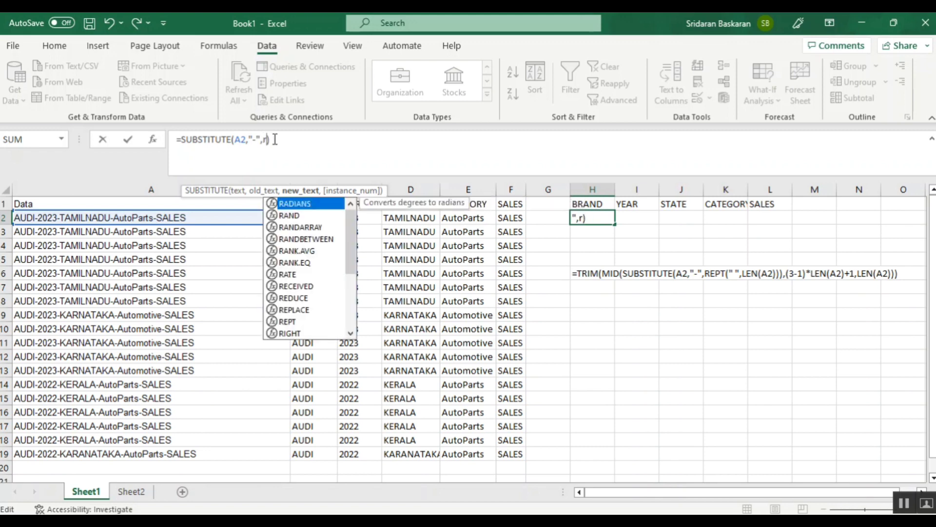
pyautogui.press('BackSpace')
pyautogui.write('REO')
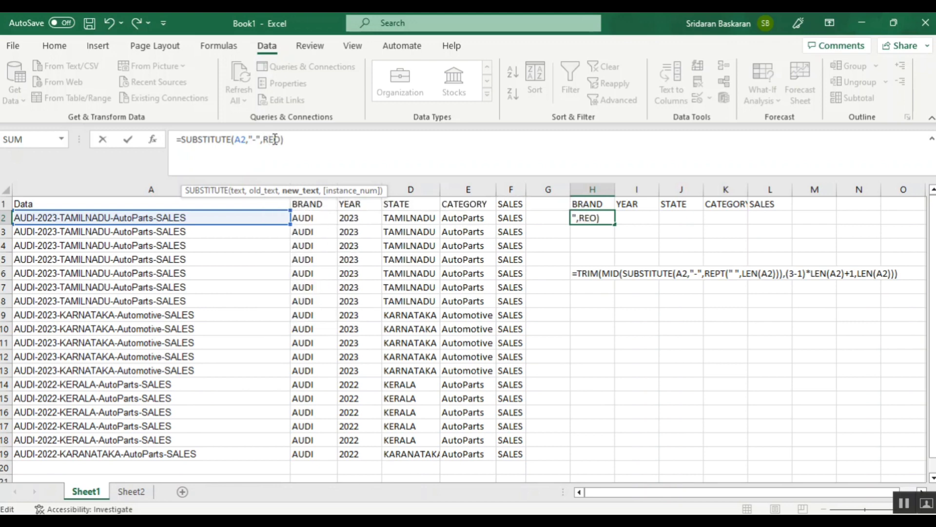
pyautogui.press('BackSpace')
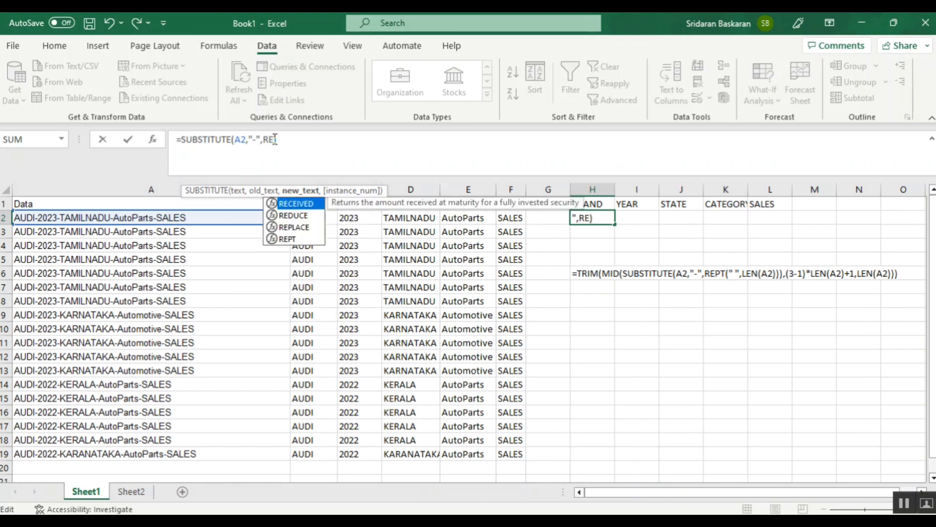
pyautogui.write('PT')
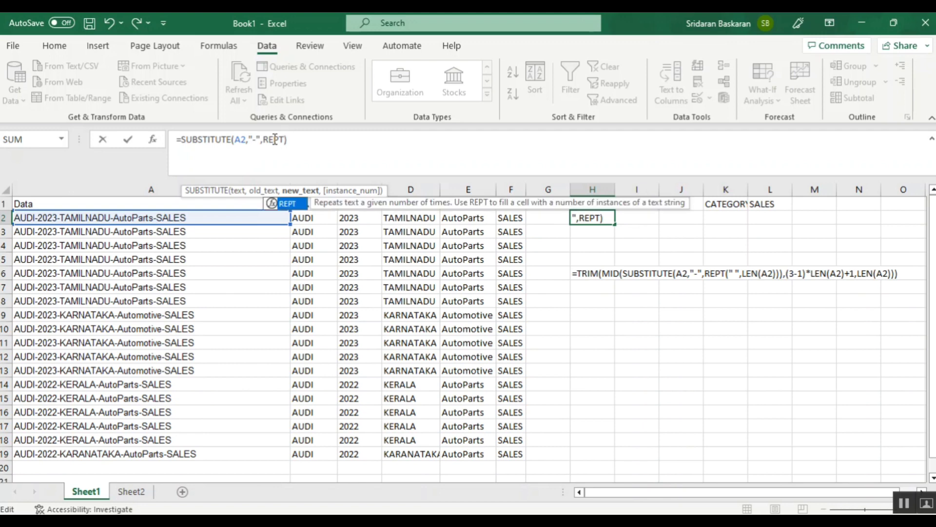
pyautogui.write('(')
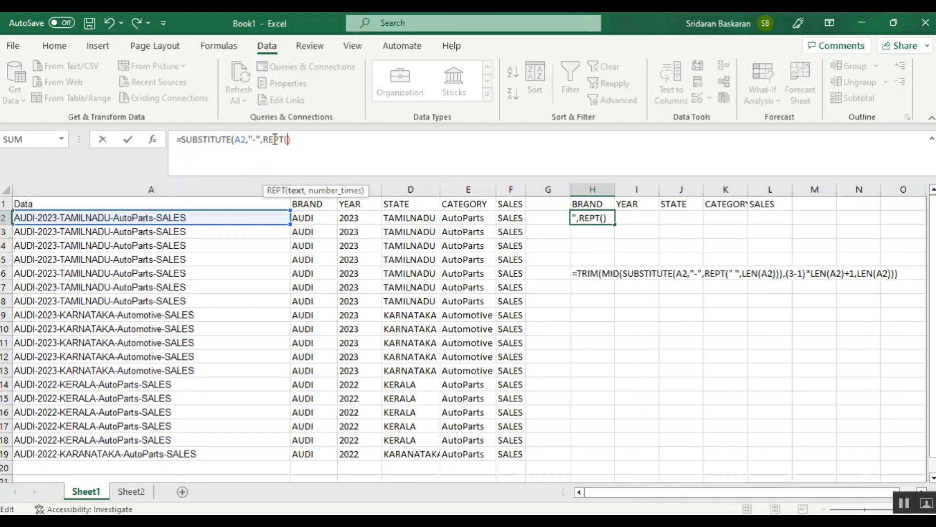
# - Complete REPT(" ",LEN(A2)) and commit the formula, accepting Excel's suggested correction
pyautogui.write('" ",')
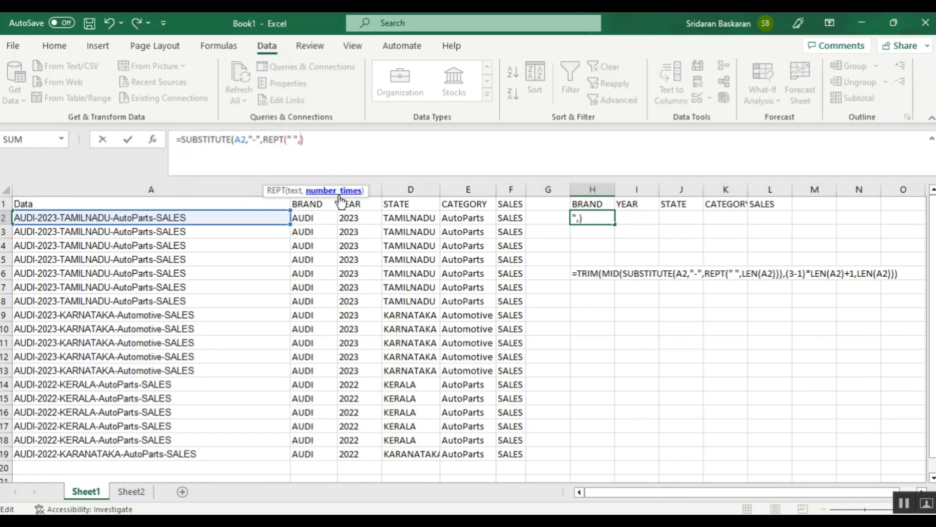
pyautogui.write('l')
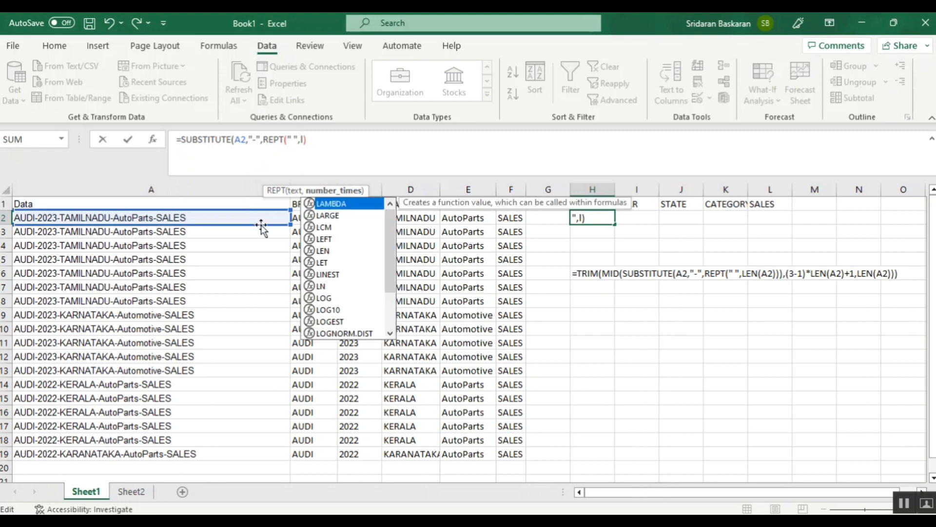
pyautogui.write('en(')
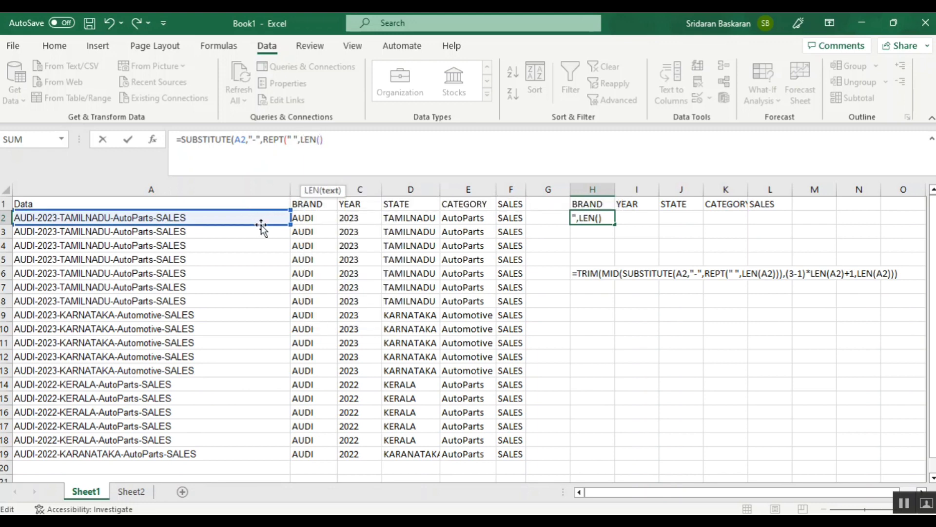
pyautogui.click(207, 217)
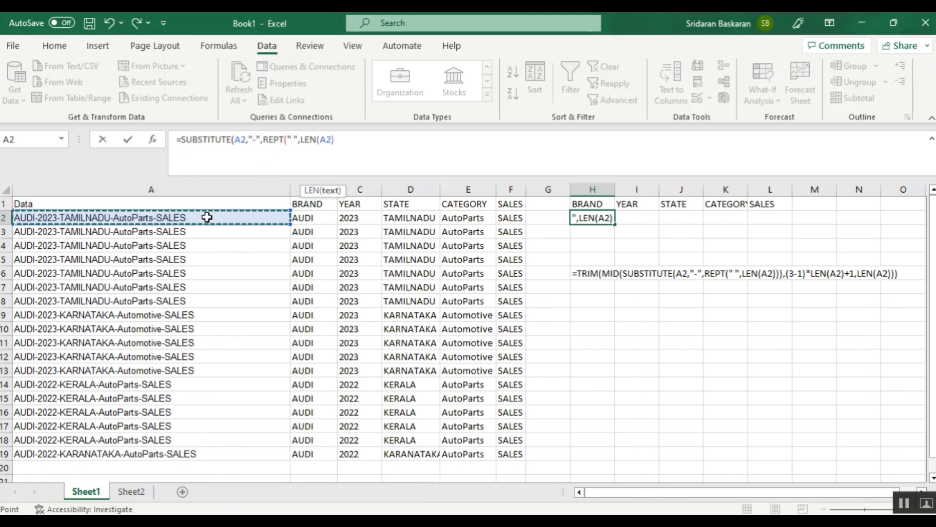
pyautogui.write(')')
pyautogui.press('Return')
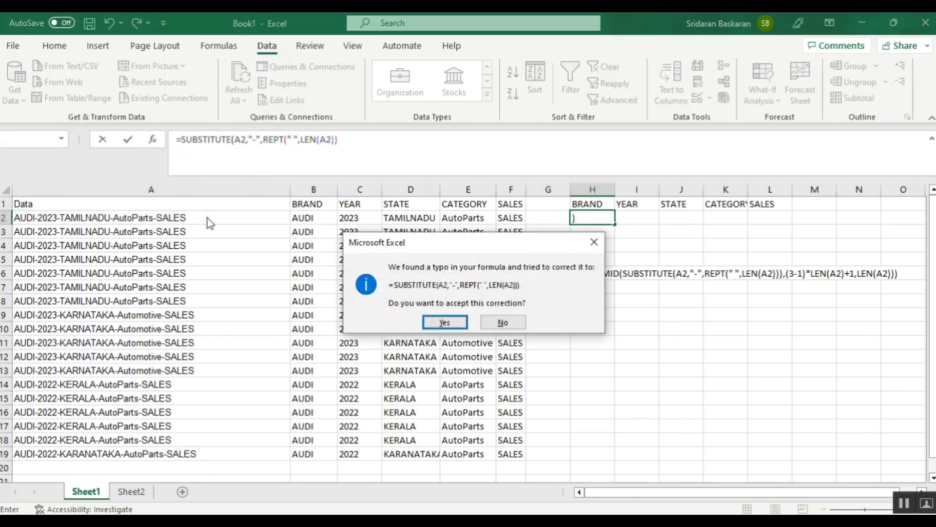
pyautogui.press('Return')
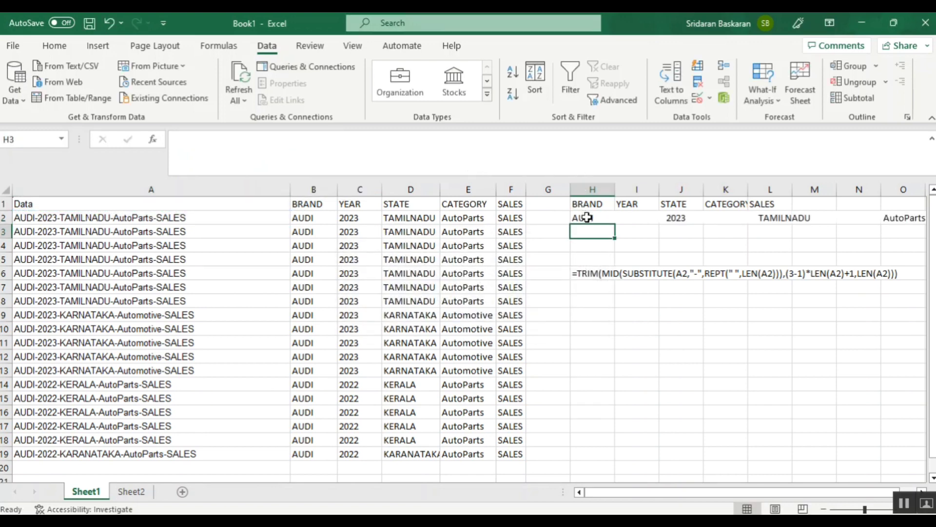
pyautogui.click(587, 218)
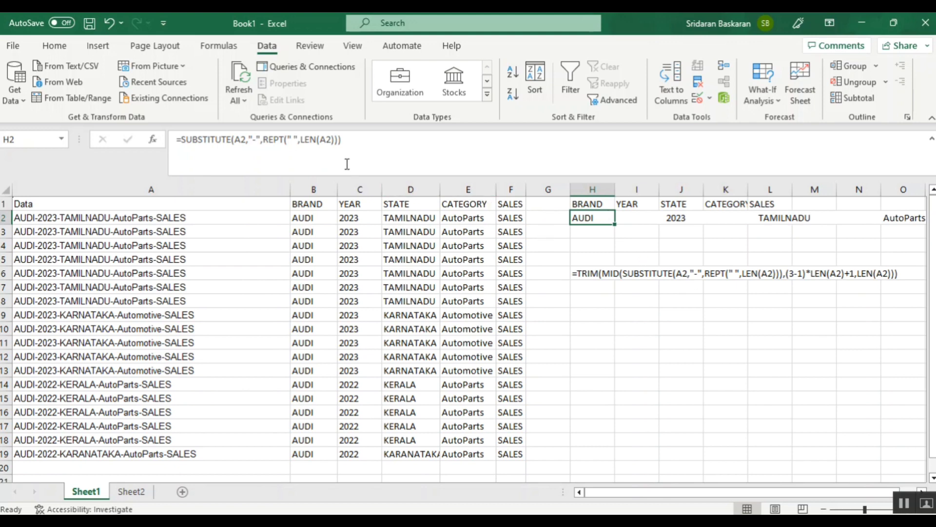
# - Place the cursor in the formula bar to edit H2's SUBSTITUTE/REPT formula
pyautogui.click(182, 139)
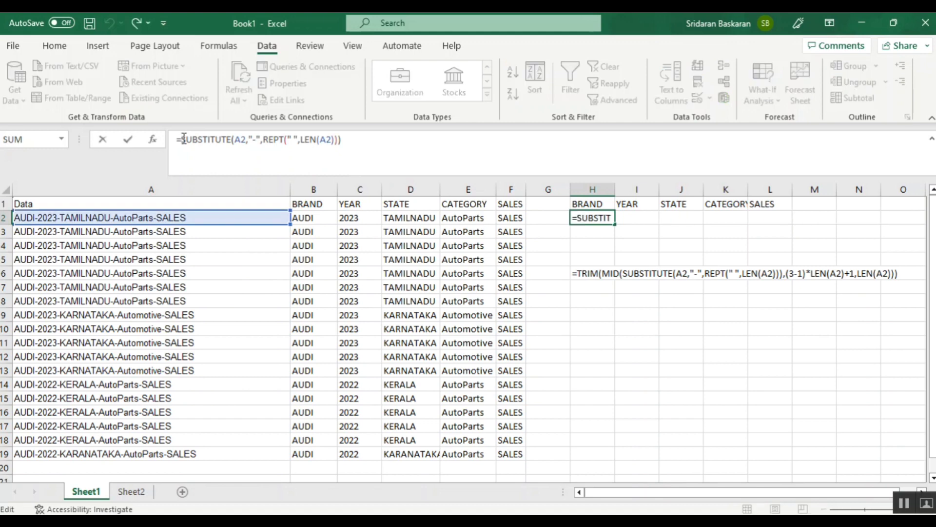
pyautogui.write('mid')
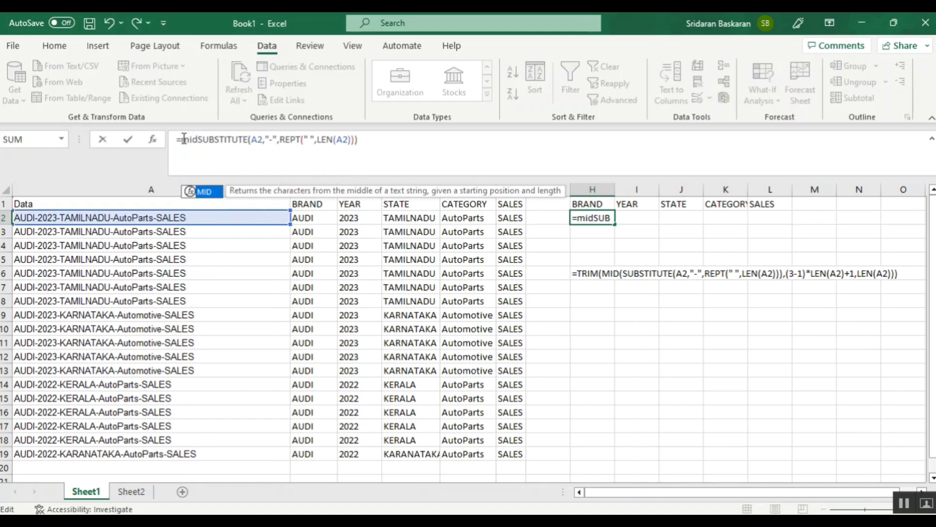
pyautogui.press('Tab')
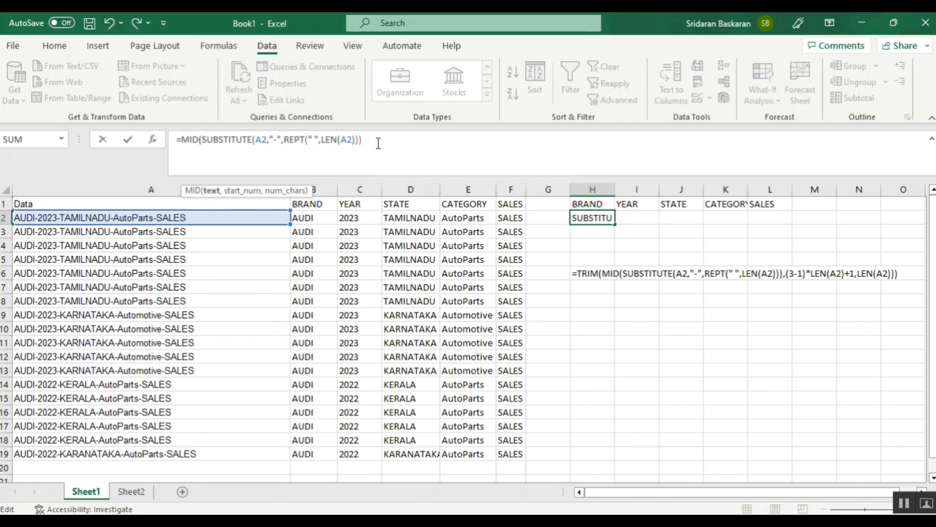
pyautogui.click(396, 145)
pyautogui.write(',')
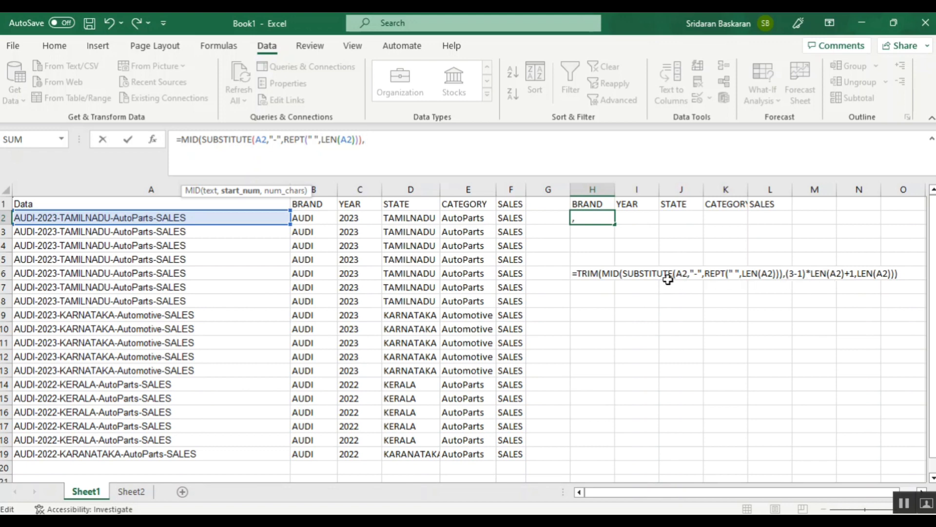
pyautogui.press('Escape')
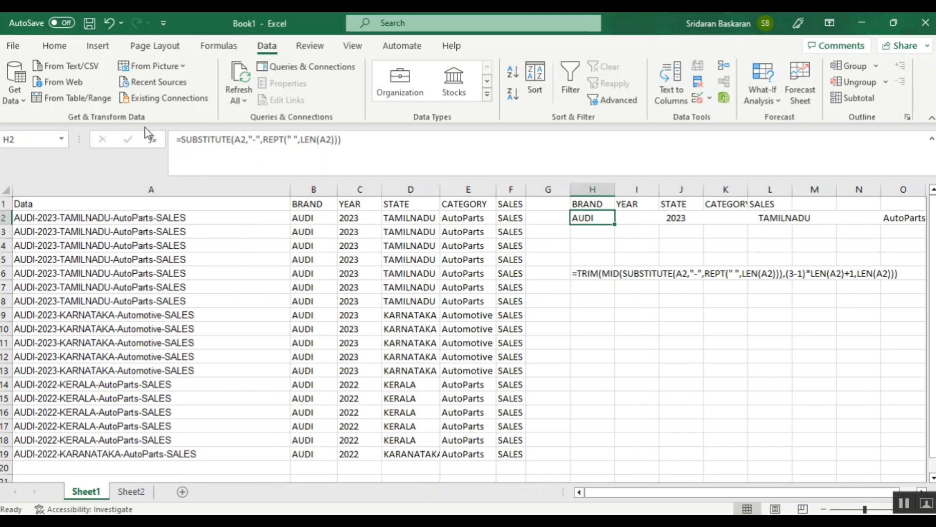
# - Wrap H2's formula in MID with start (1-1)*LEN(A2)+1 and length LEN(A2)
pyautogui.click(181, 140)
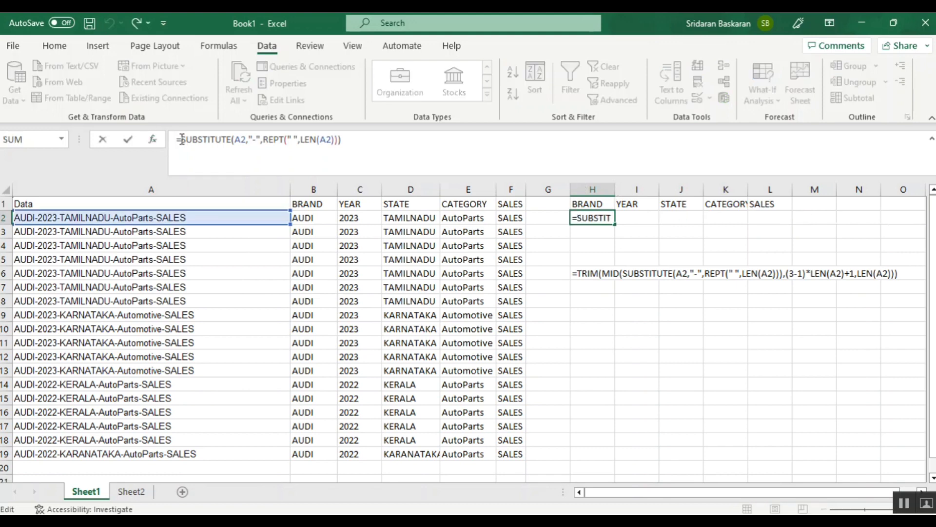
pyautogui.write('mid(')
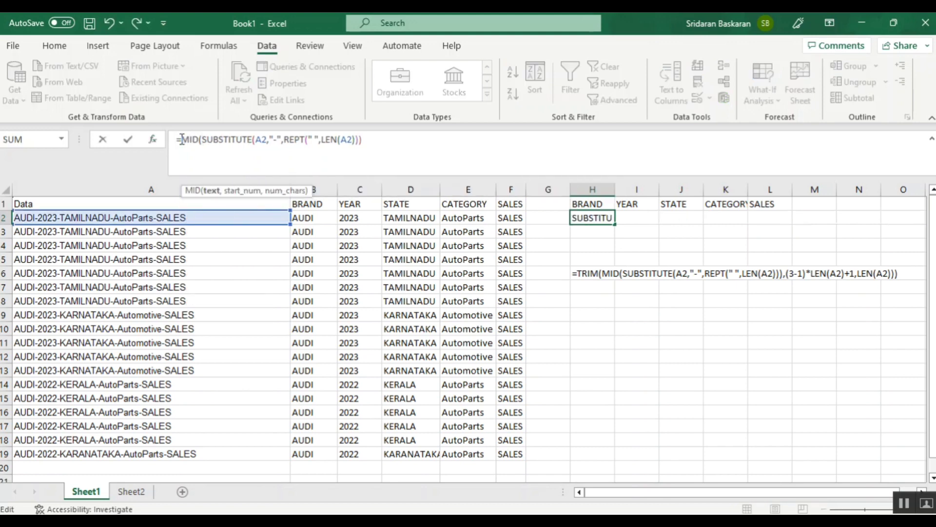
pyautogui.click(386, 139)
pyautogui.write(',')
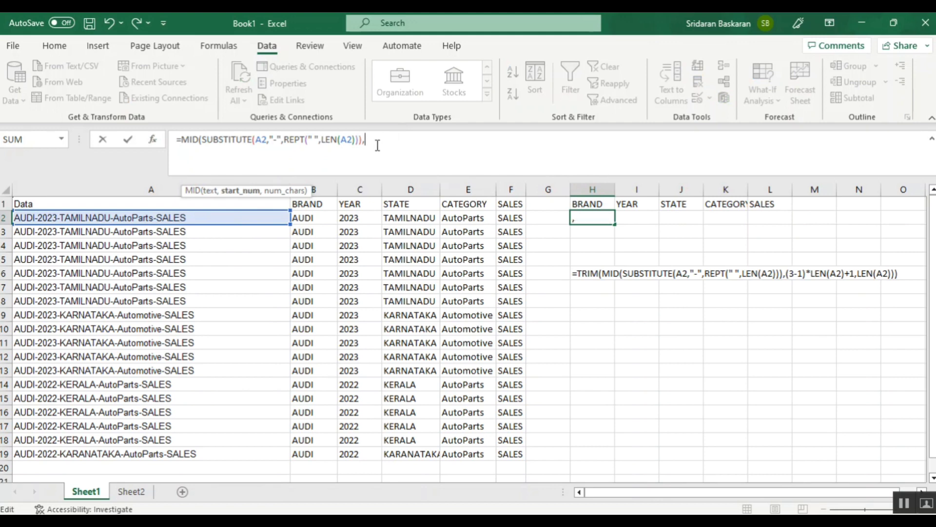
pyautogui.write('(')
pyautogui.write('1-1')
pyautogui.press('Return')
pyautogui.press('Return')
pyautogui.click(473, 132)
pyautogui.write(')*')
pyautogui.write('l')
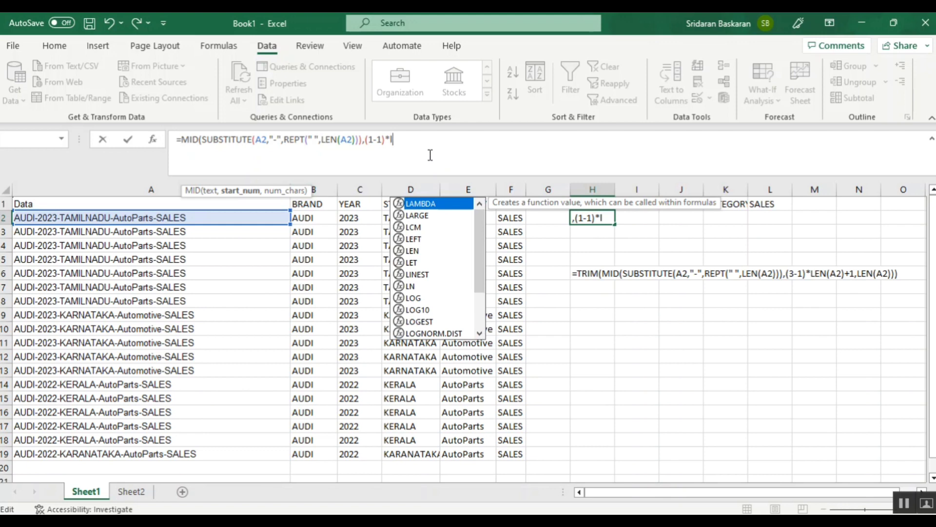
pyautogui.write('en(')
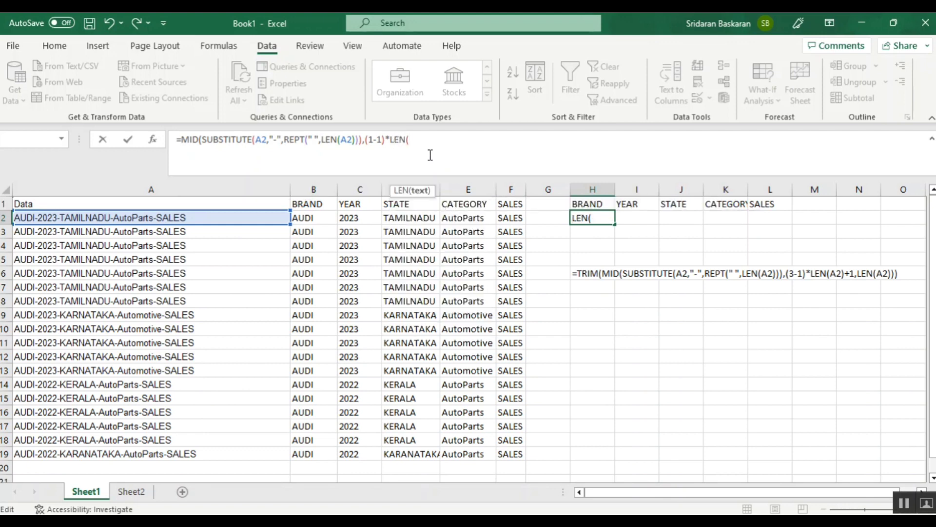
pyautogui.click(211, 218)
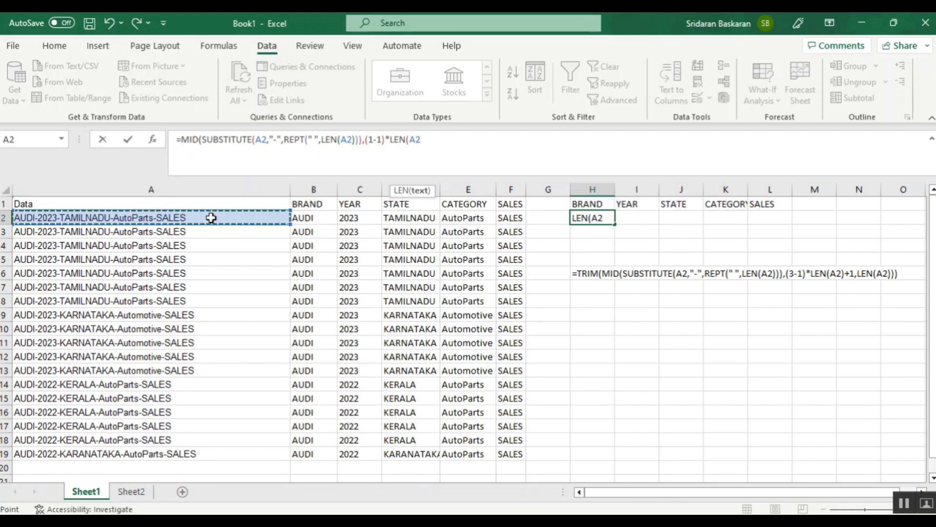
pyautogui.write(')+')
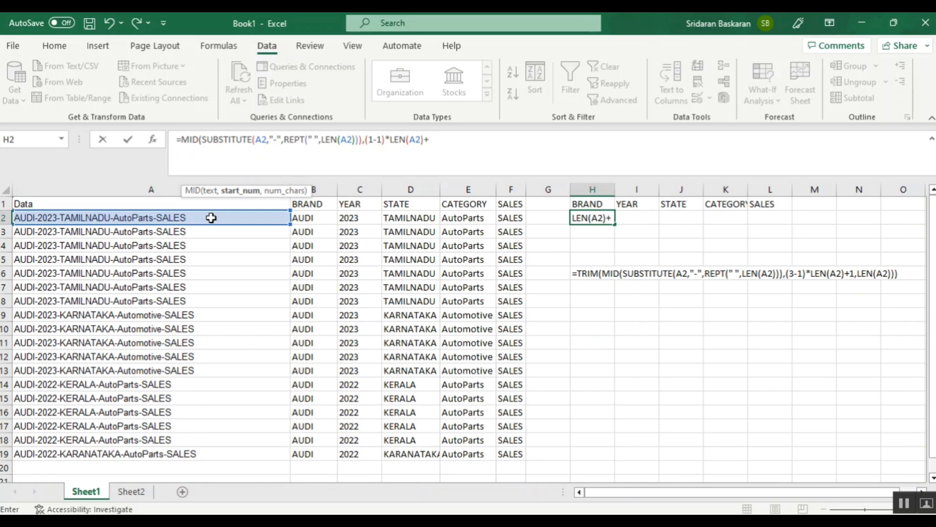
pyautogui.write('1')
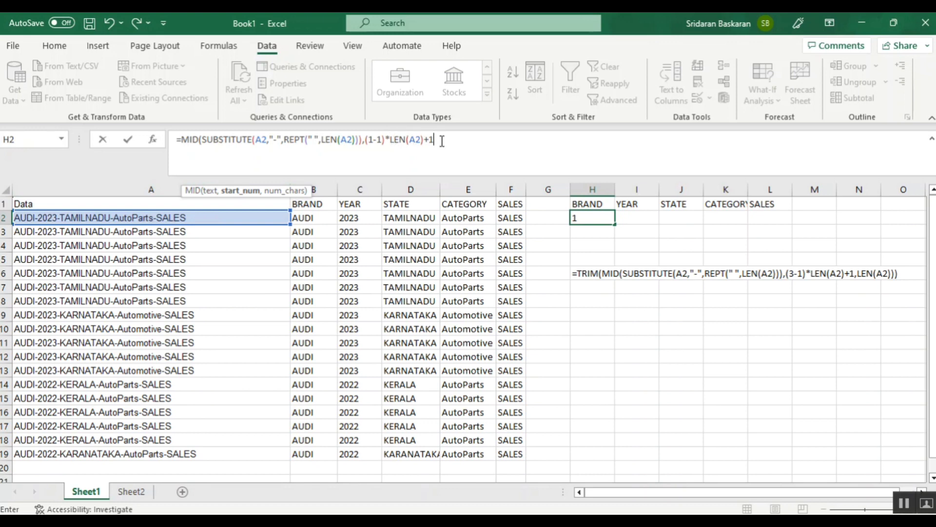
pyautogui.write(',le')
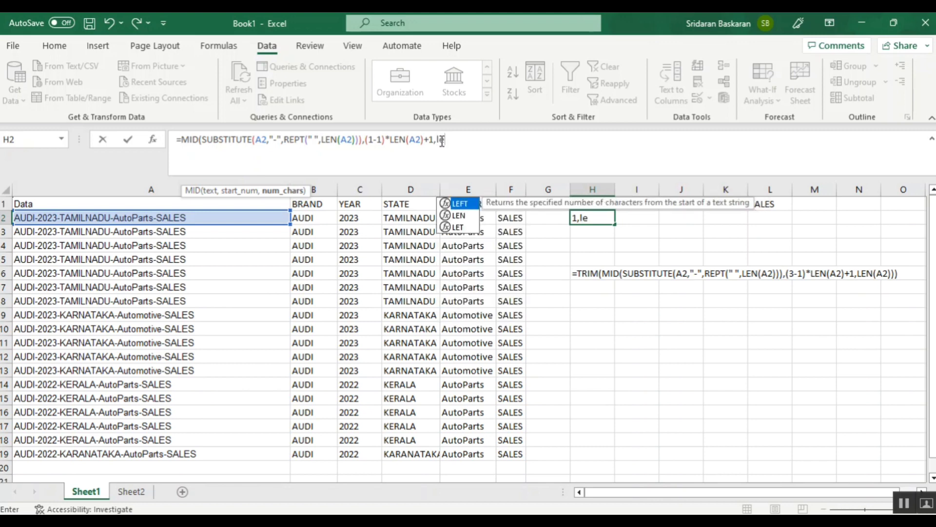
pyautogui.write('n')
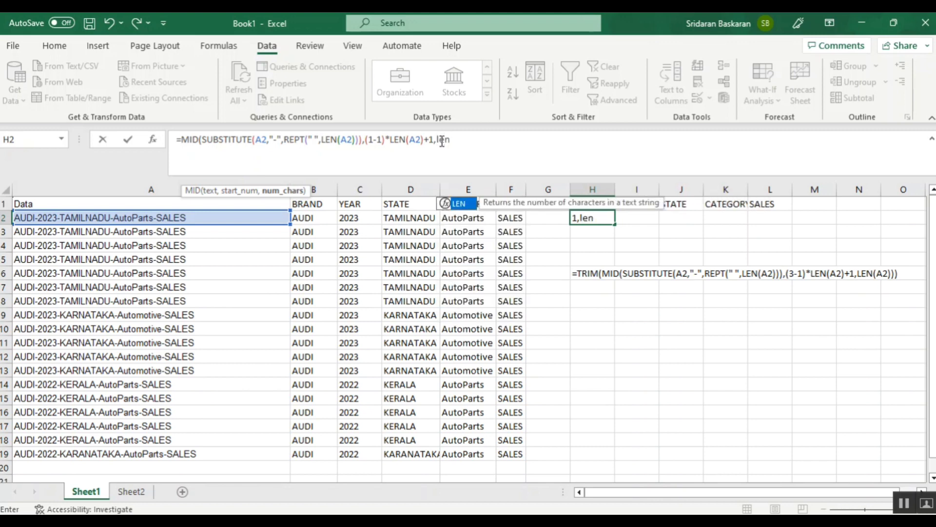
pyautogui.press('Tab')
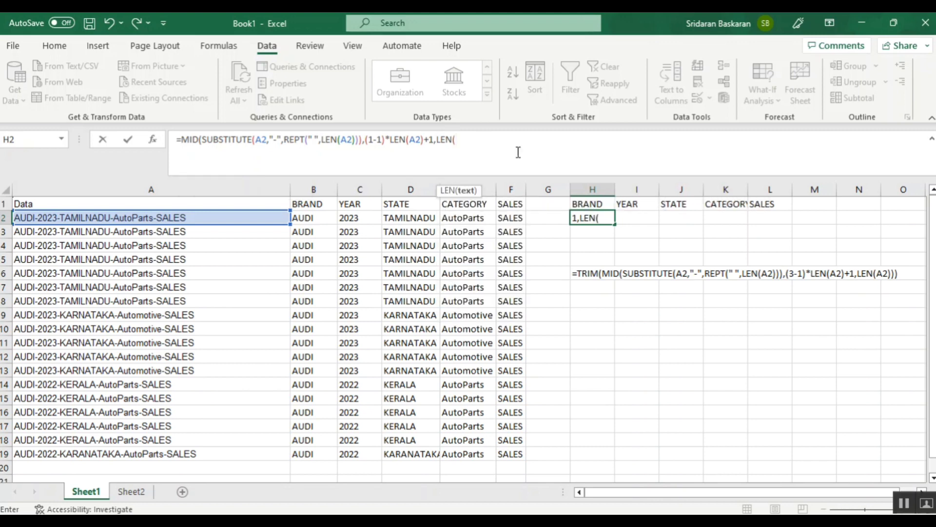
pyautogui.click(194, 218)
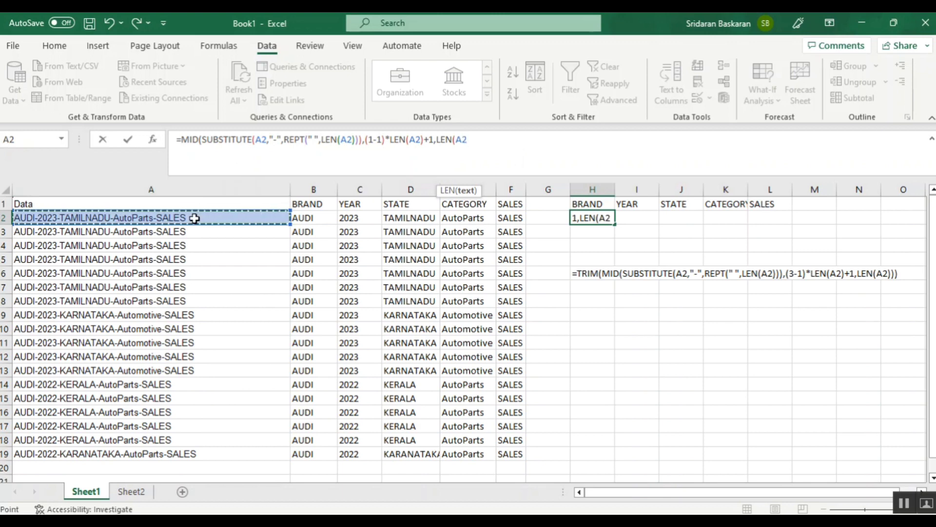
# - Commit the MID formula and paste H2's AUDI result into H9 as a value
pyautogui.write('))')
pyautogui.press('Return')
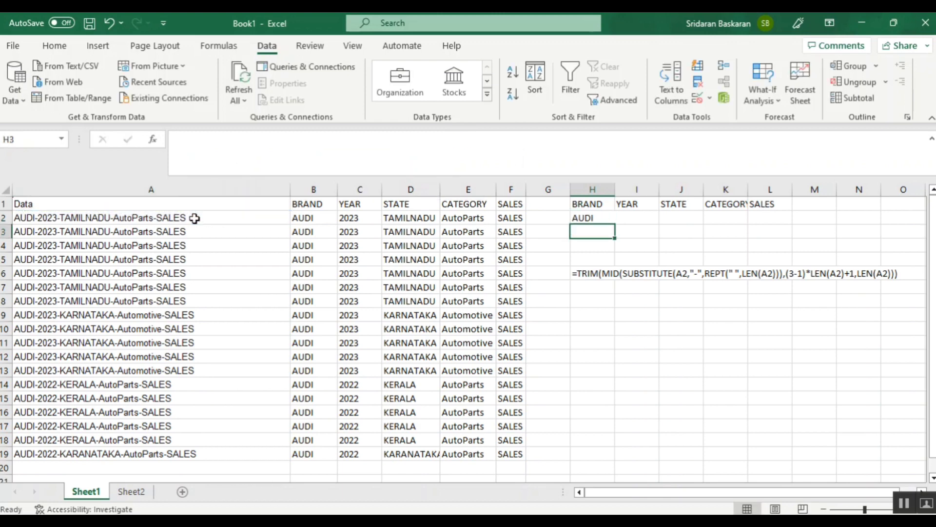
pyautogui.click(592, 219)
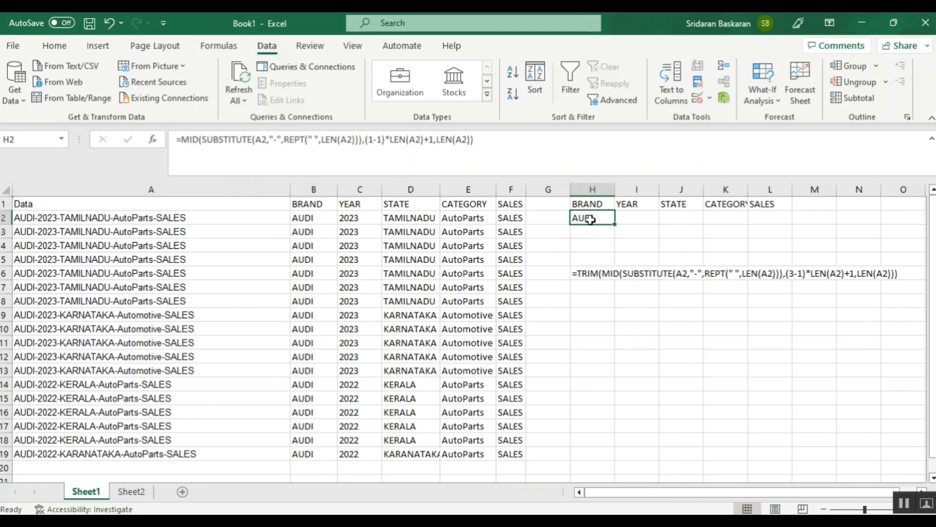
pyautogui.hotkey('ctrl', 'c')
pyautogui.click(593, 314)
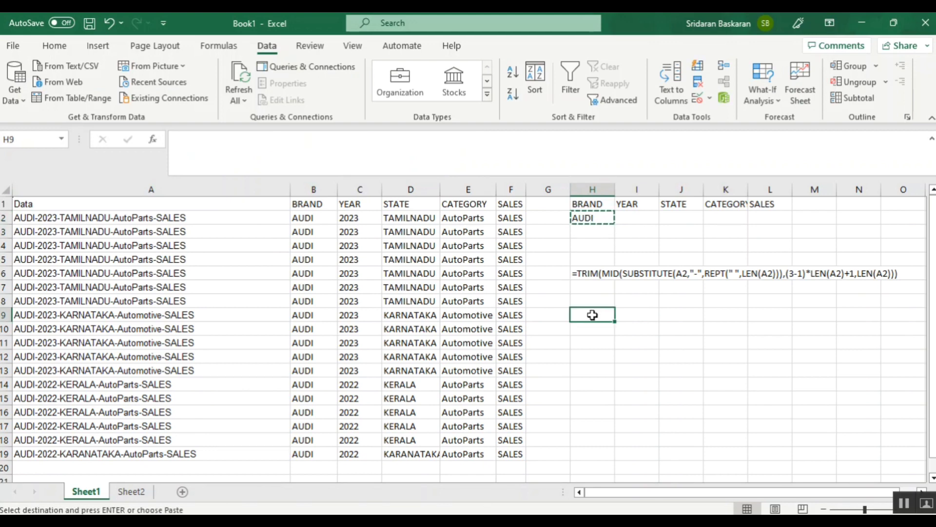
pyautogui.hotkey('ctrl', 'alt', 'v')
pyautogui.press('v')
pyautogui.press('Return')
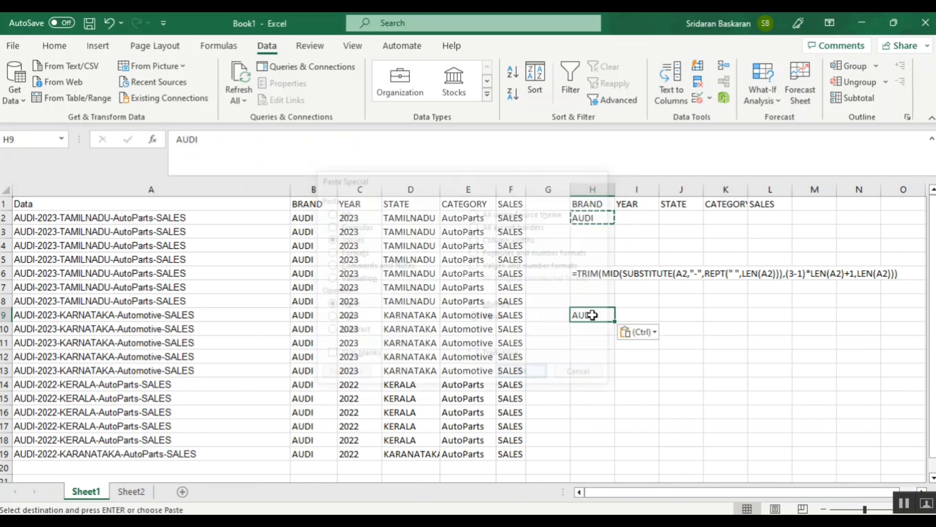
# - Highlight H9's AUDI text to expose its trailing spaces, then leave it unchanged
pyautogui.click(305, 155)
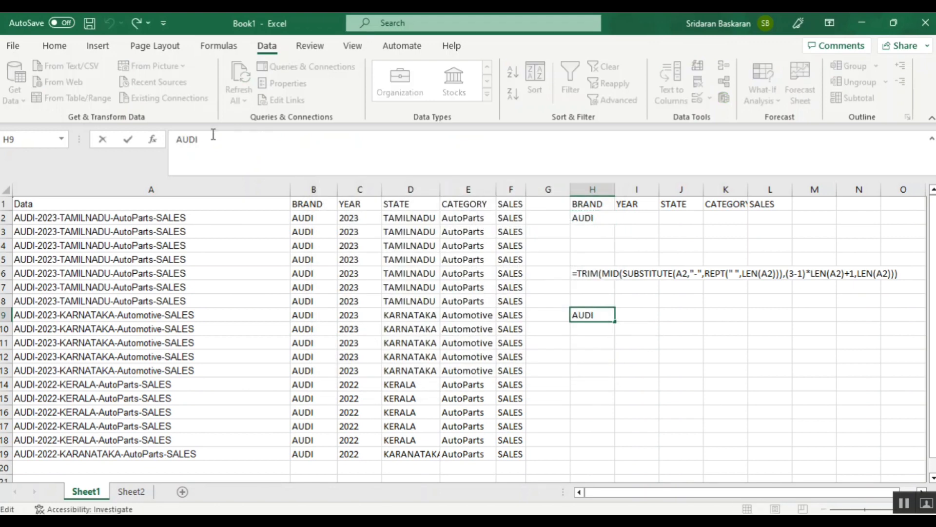
pyautogui.moveTo(201, 140); pyautogui.dragTo(329, 148)
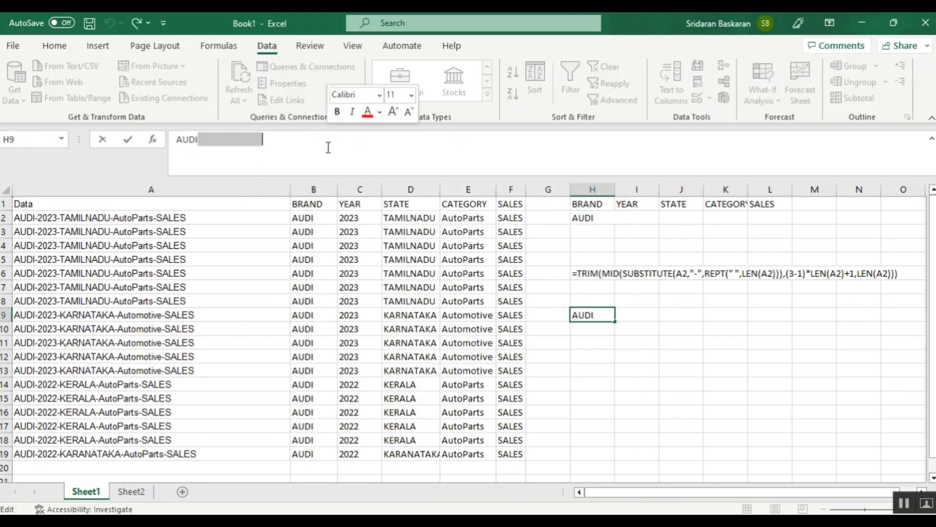
pyautogui.press('Escape')
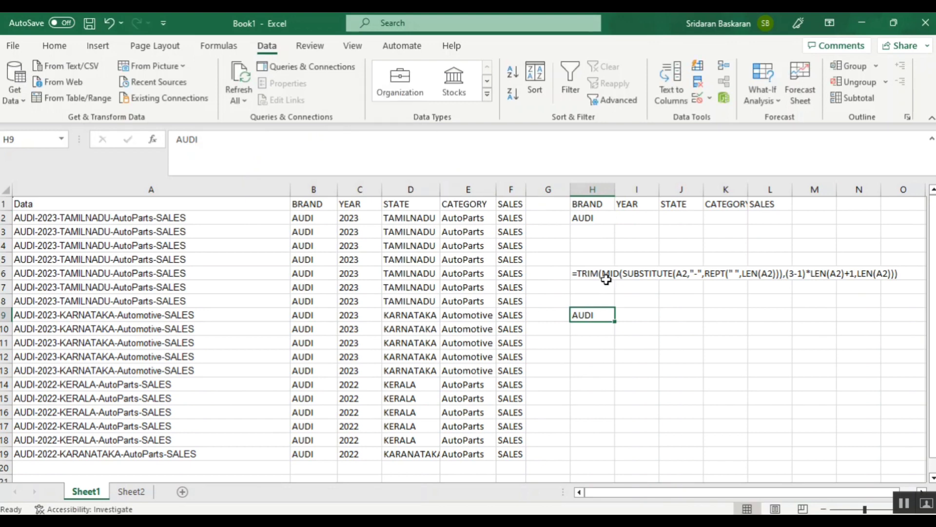
pyautogui.click(592, 221)
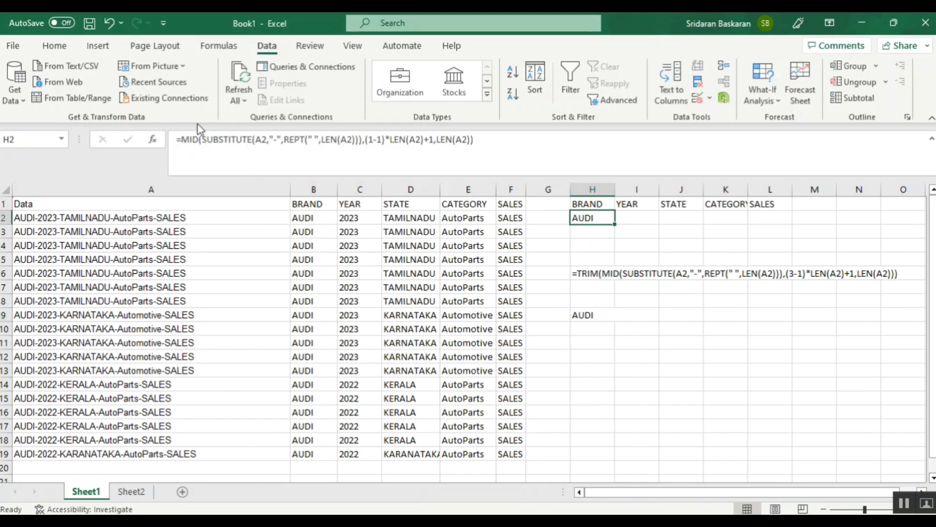
# - Add TRIM( to the start of H2's MID formula and close it at the end
pyautogui.click(182, 139)
pyautogui.write('t')
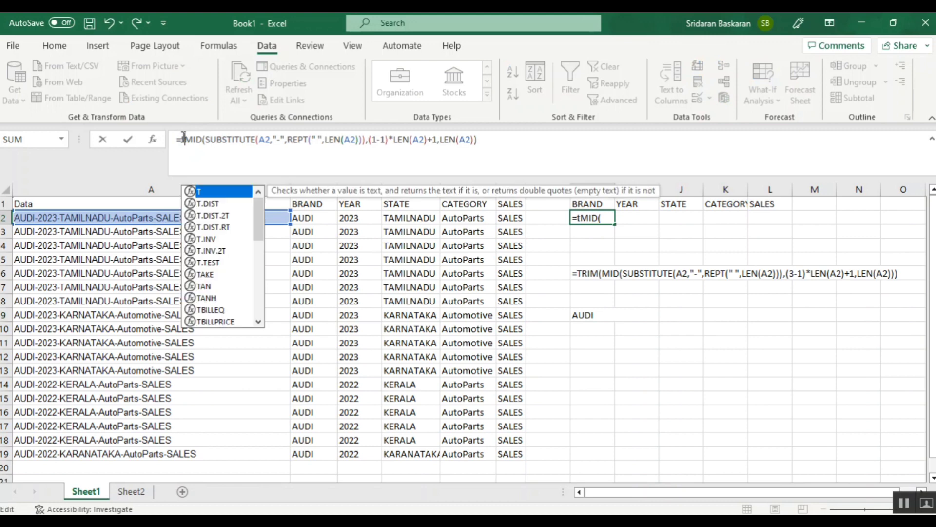
pyautogui.write('rim')
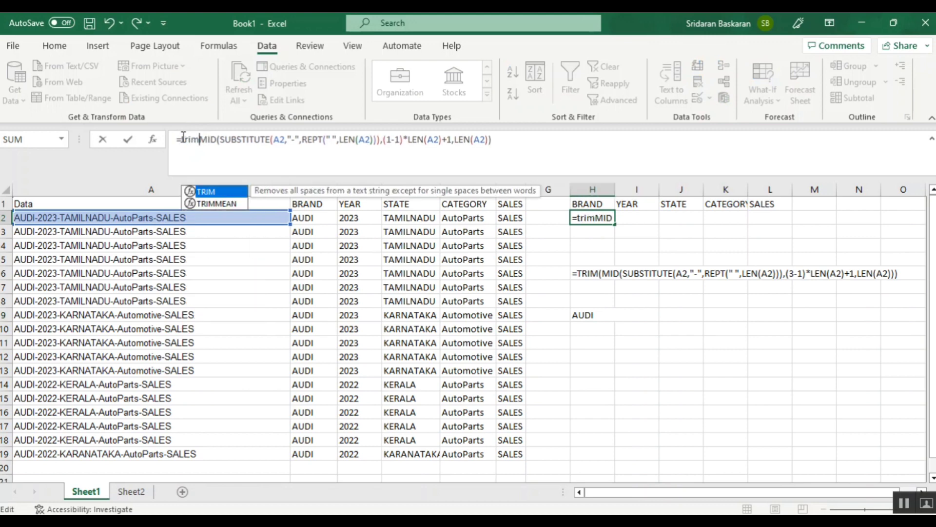
pyautogui.press('Tab')
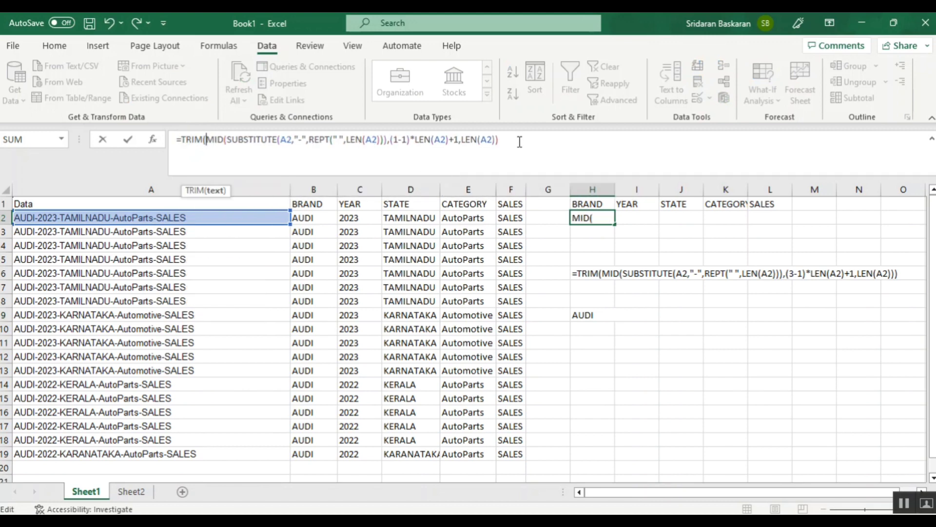
pyautogui.click(519, 140)
pyautogui.write(')')
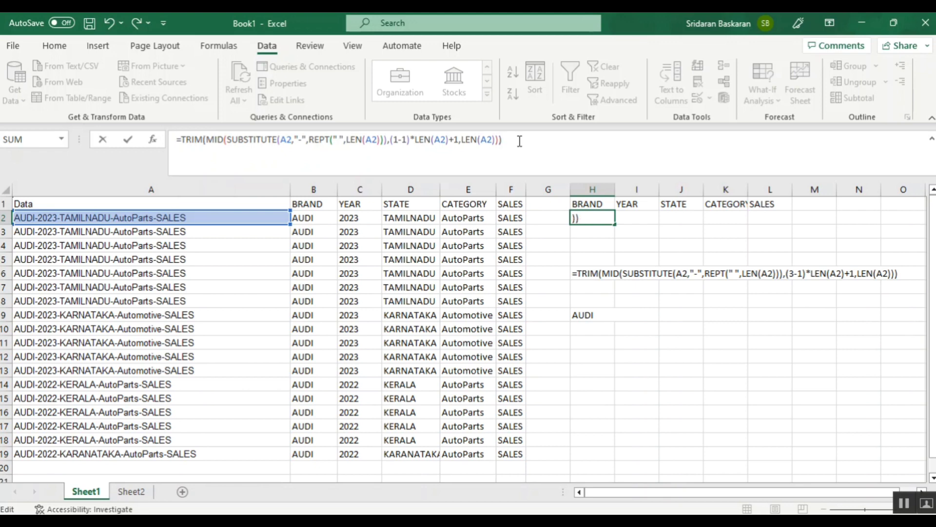
pyautogui.press('Return')
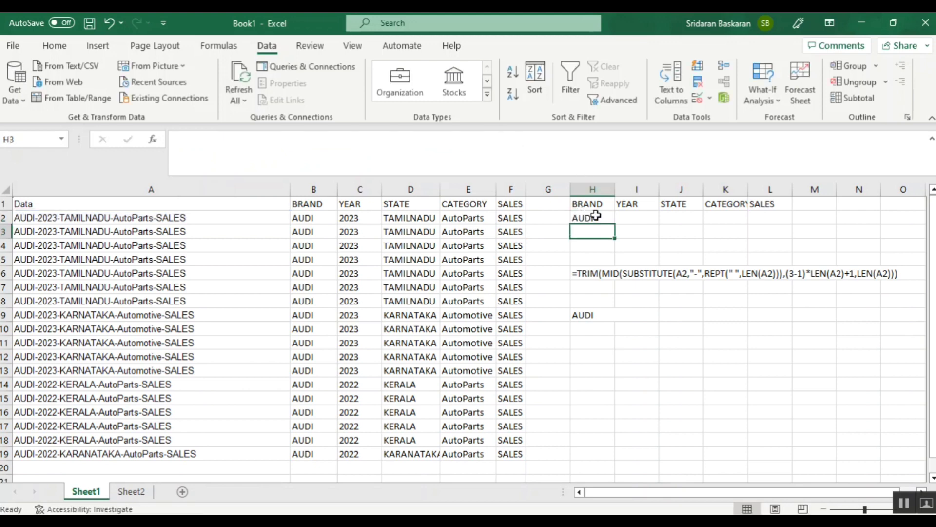
# - Copy the complete TRIM/MID formula text from H2's formula bar
pyautogui.click(592, 217)
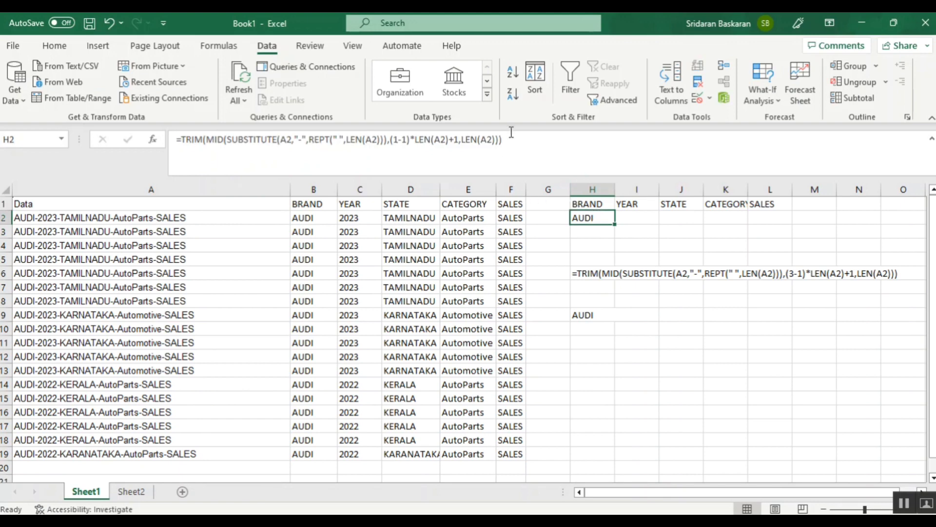
pyautogui.moveTo(510, 139); pyautogui.dragTo(174, 106)
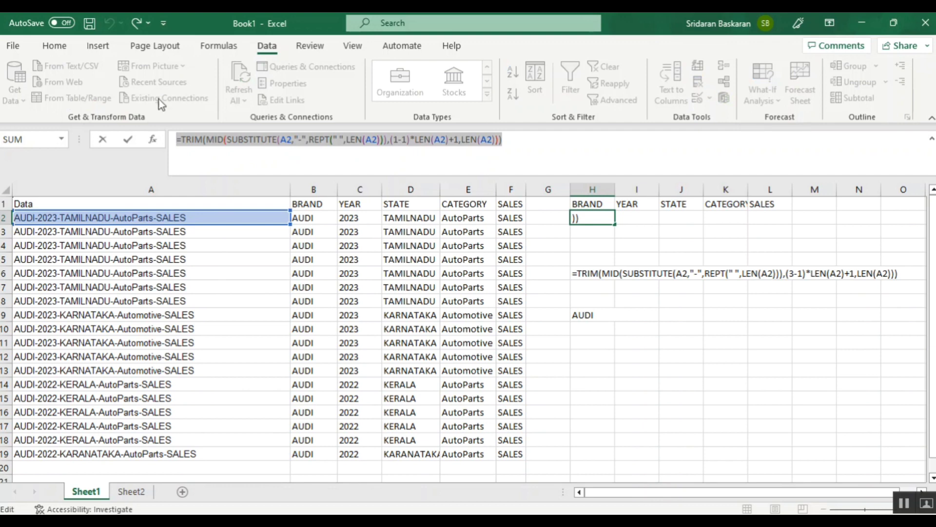
pyautogui.press('Escape')
pyautogui.click(643, 215)
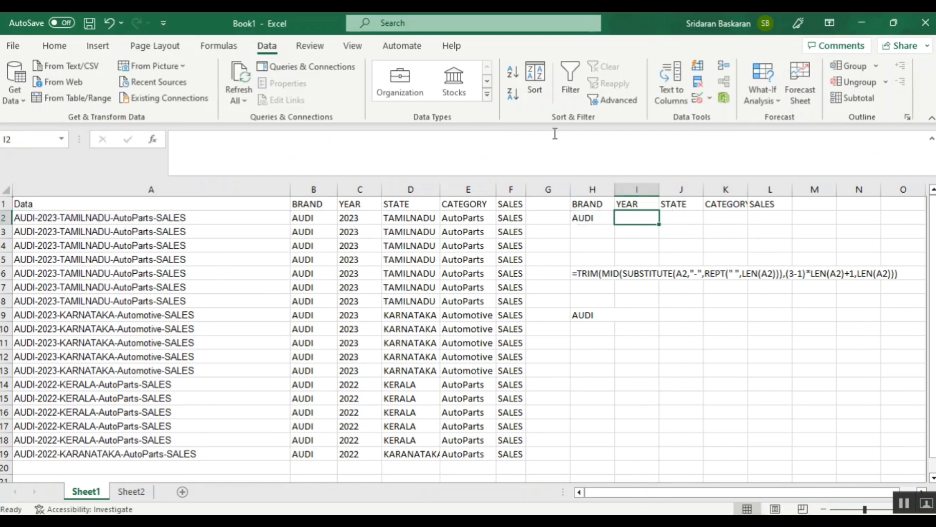
# - Paste the TRIM/MID formula into I2 with position (2-1) so it returns the YEAR 2023
pyautogui.click(555, 138)
pyautogui.hotkey('ctrl', 'v')
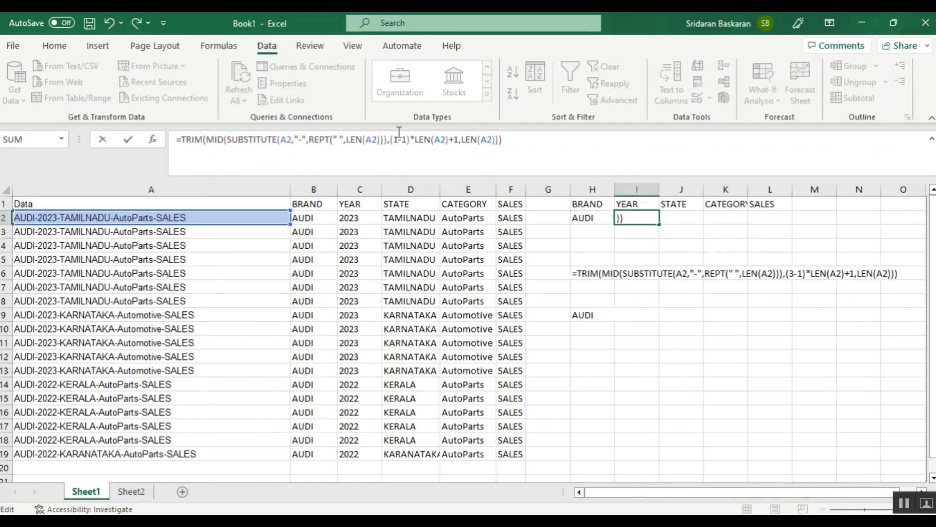
pyautogui.click(399, 139)
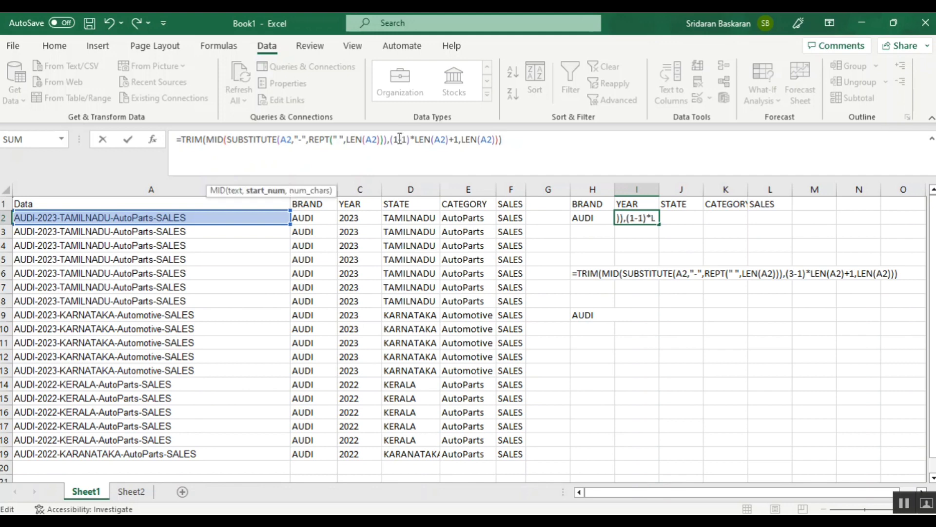
pyautogui.press('BackSpace')
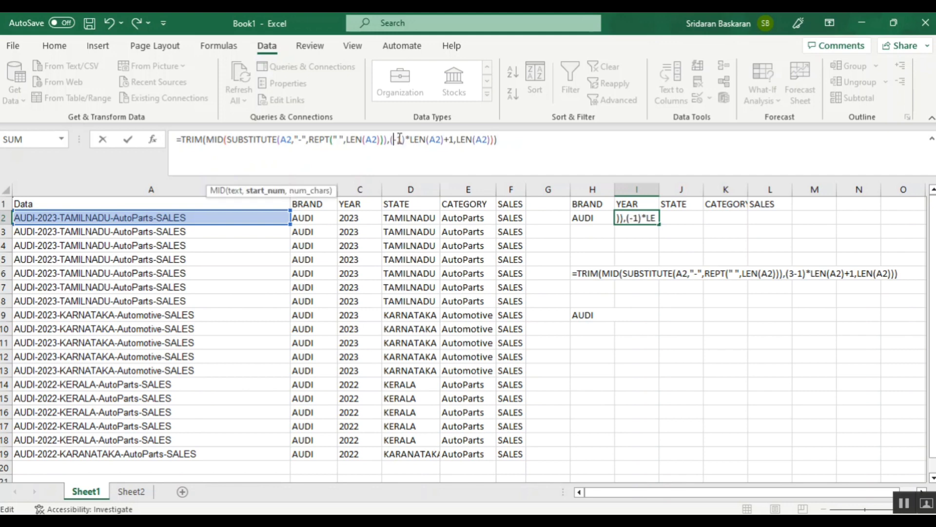
pyautogui.write('2')
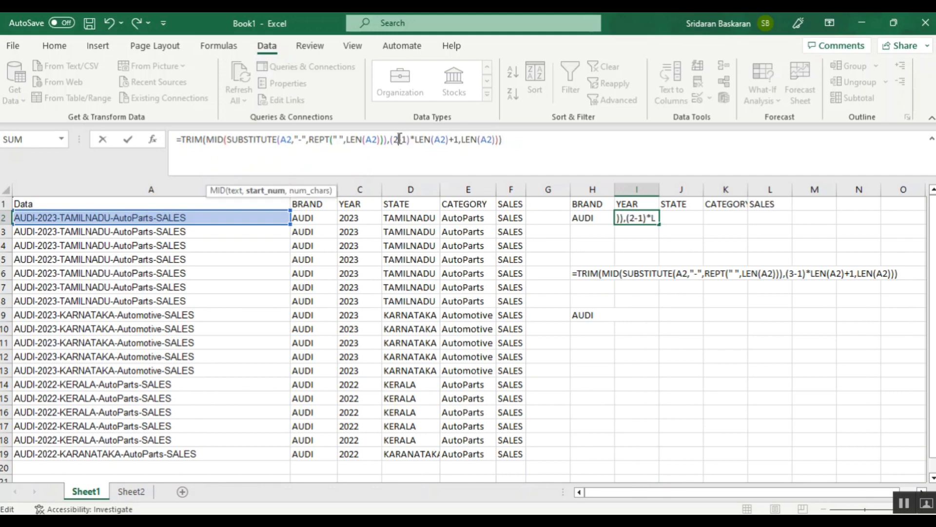
pyautogui.press('Return')
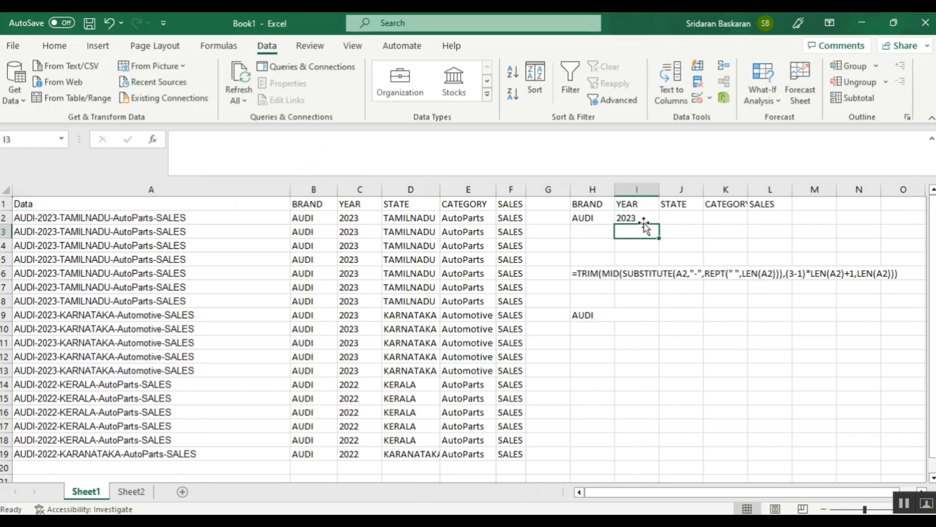
# - Paste the same formula into J2 with position (3-1) so it returns the STATE TAMILNADU
pyautogui.click(669, 220)
pyautogui.click(576, 137)
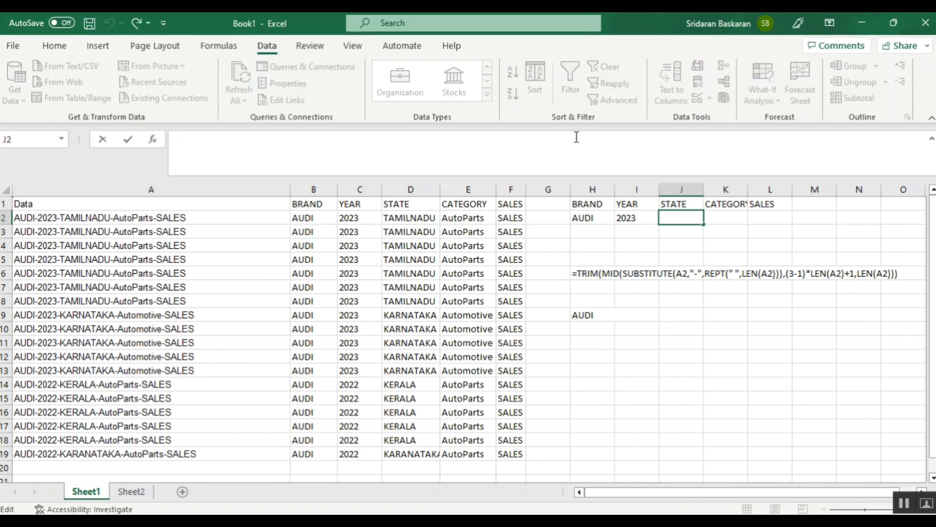
pyautogui.hotkey('ctrl', 'v')
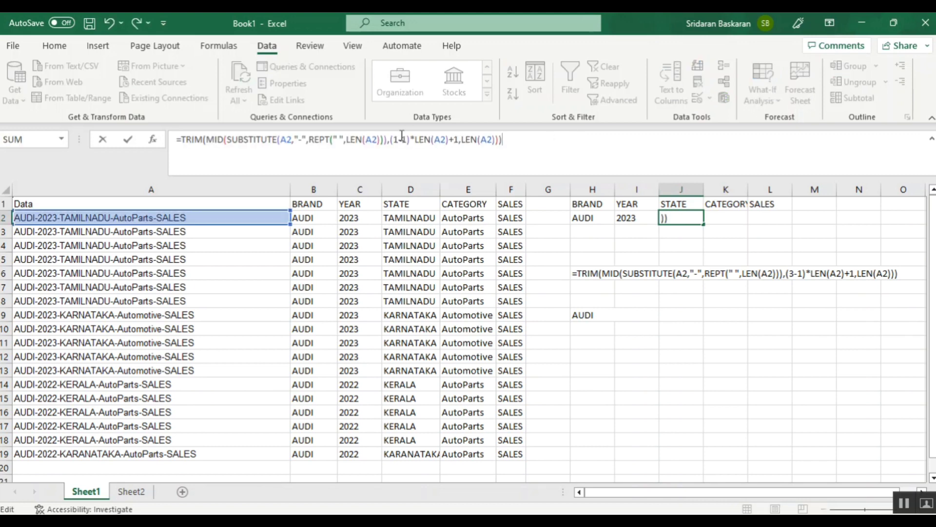
pyautogui.click(402, 137)
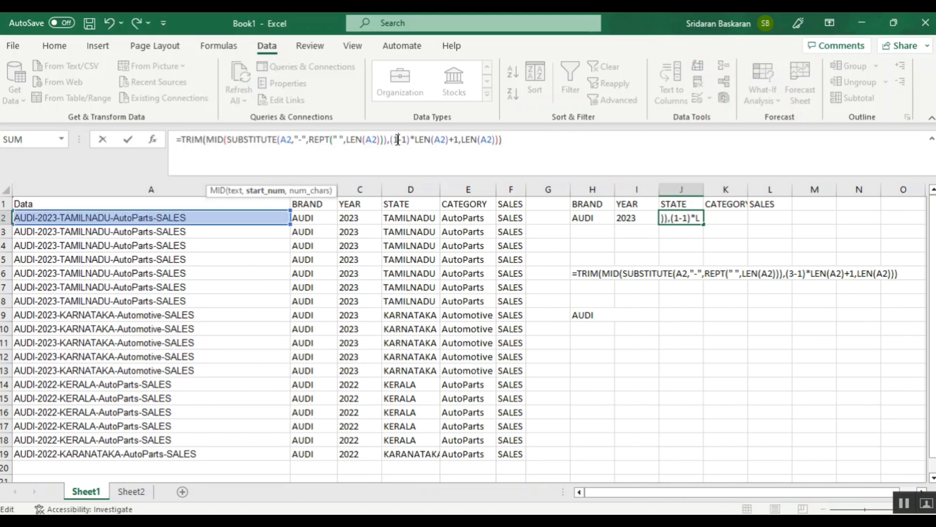
pyautogui.press('BackSpace')
pyautogui.write('3')
pyautogui.press('Return')
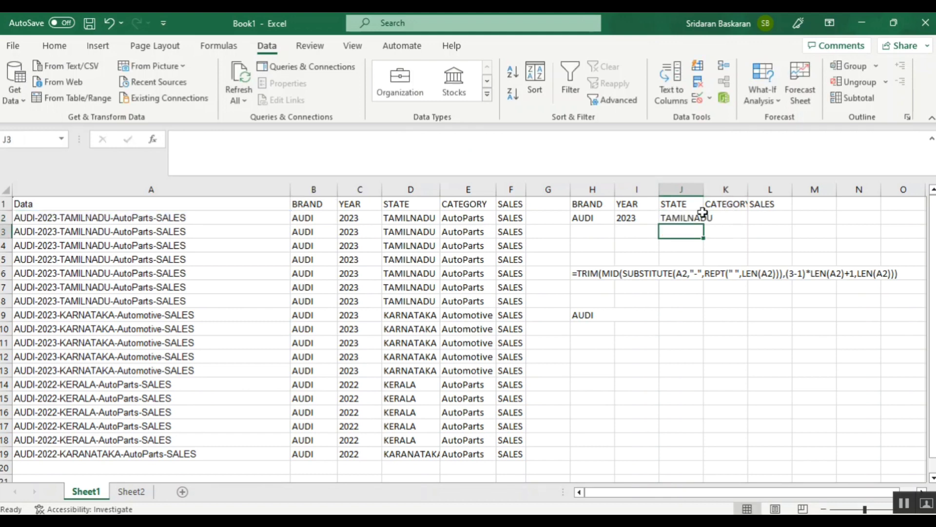
pyautogui.click(674, 208)
pyautogui.click(676, 216)
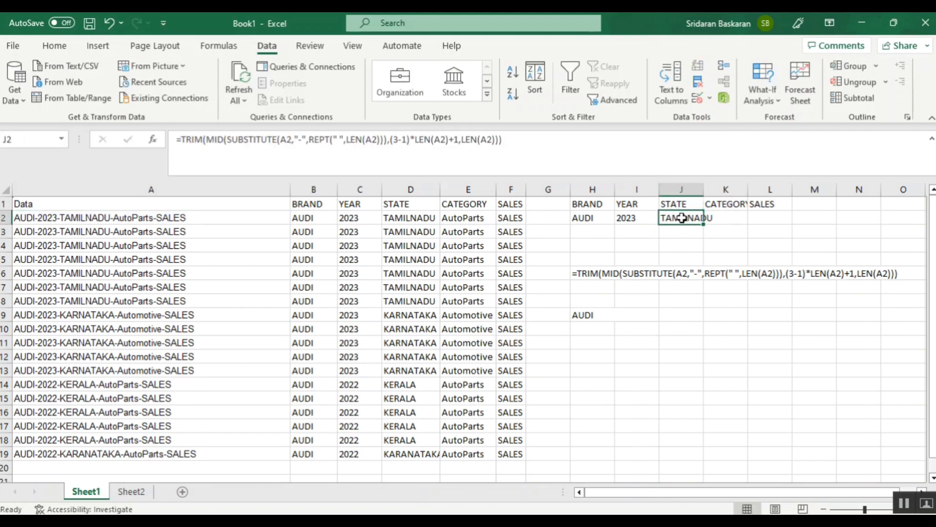
pyautogui.click(738, 221)
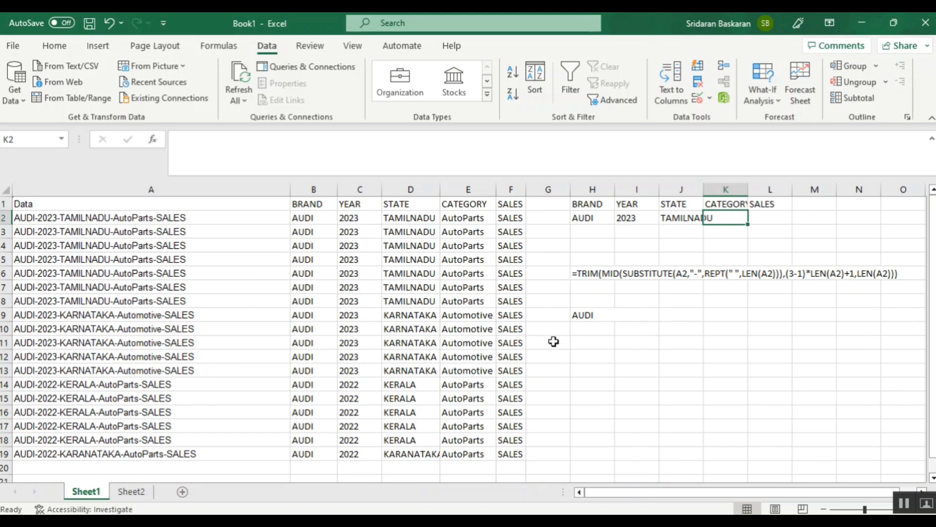
pyautogui.click(60, 217)
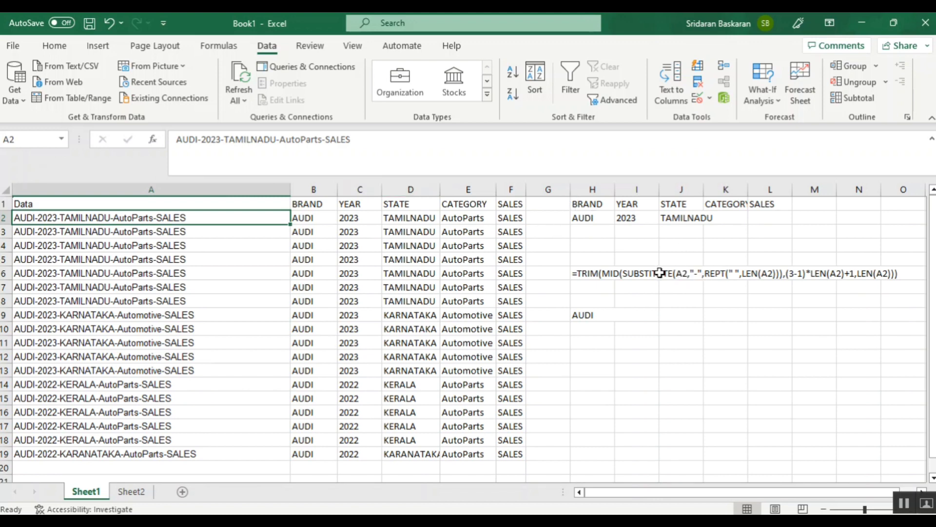
pyautogui.click(576, 219)
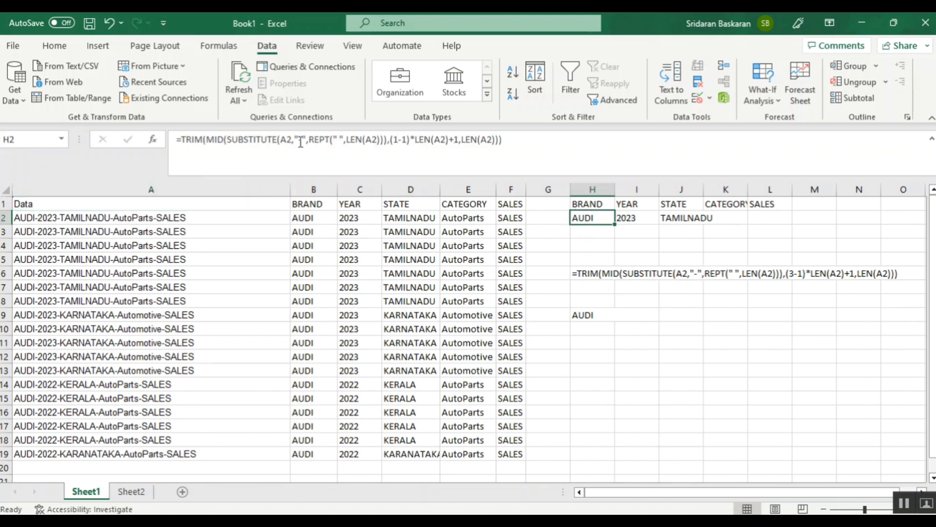
pyautogui.moveTo(293, 140); pyautogui.dragTo(309, 140)
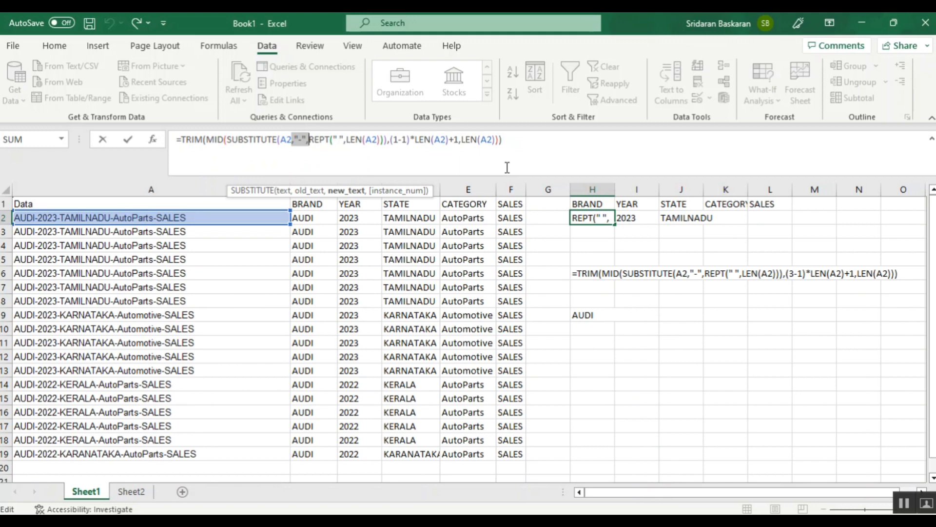
pyautogui.press('Escape')
pyautogui.click(137, 215)
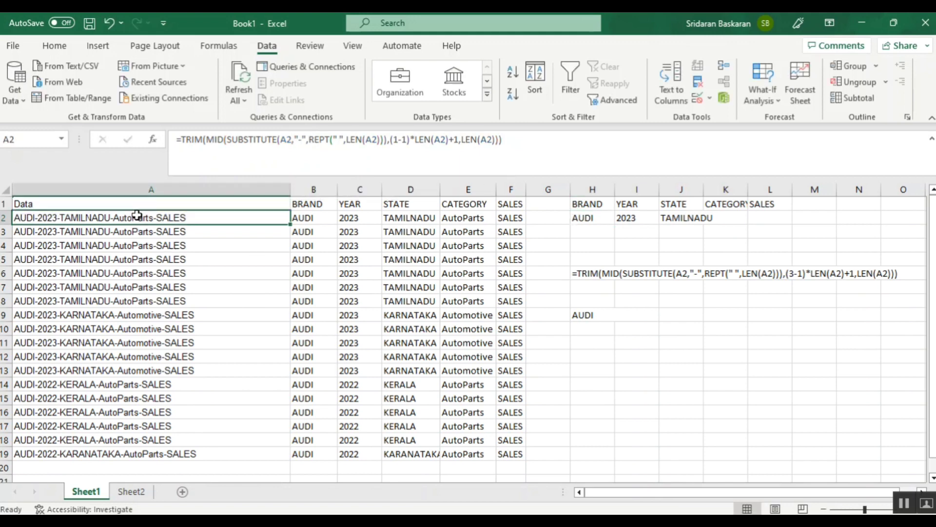
pyautogui.moveTo(137, 215); pyautogui.dragTo(142, 329)
pyautogui.click(346, 331)
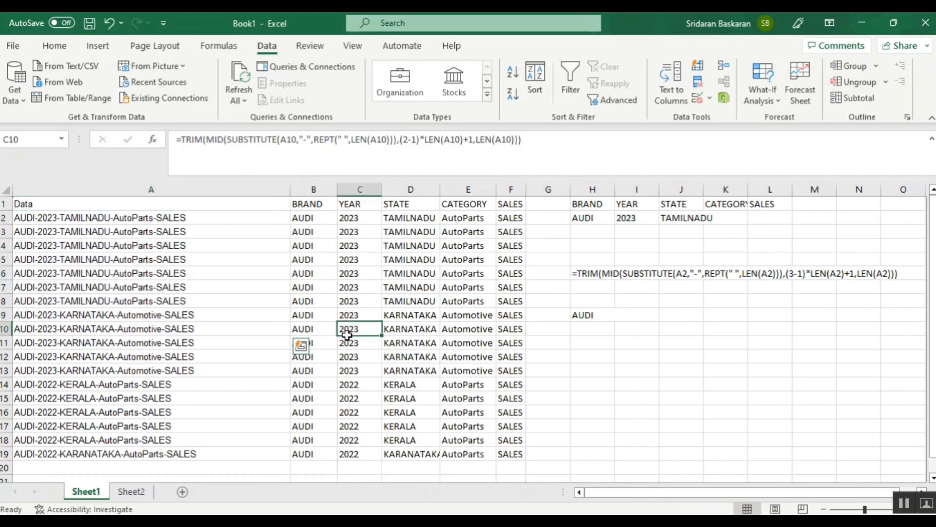